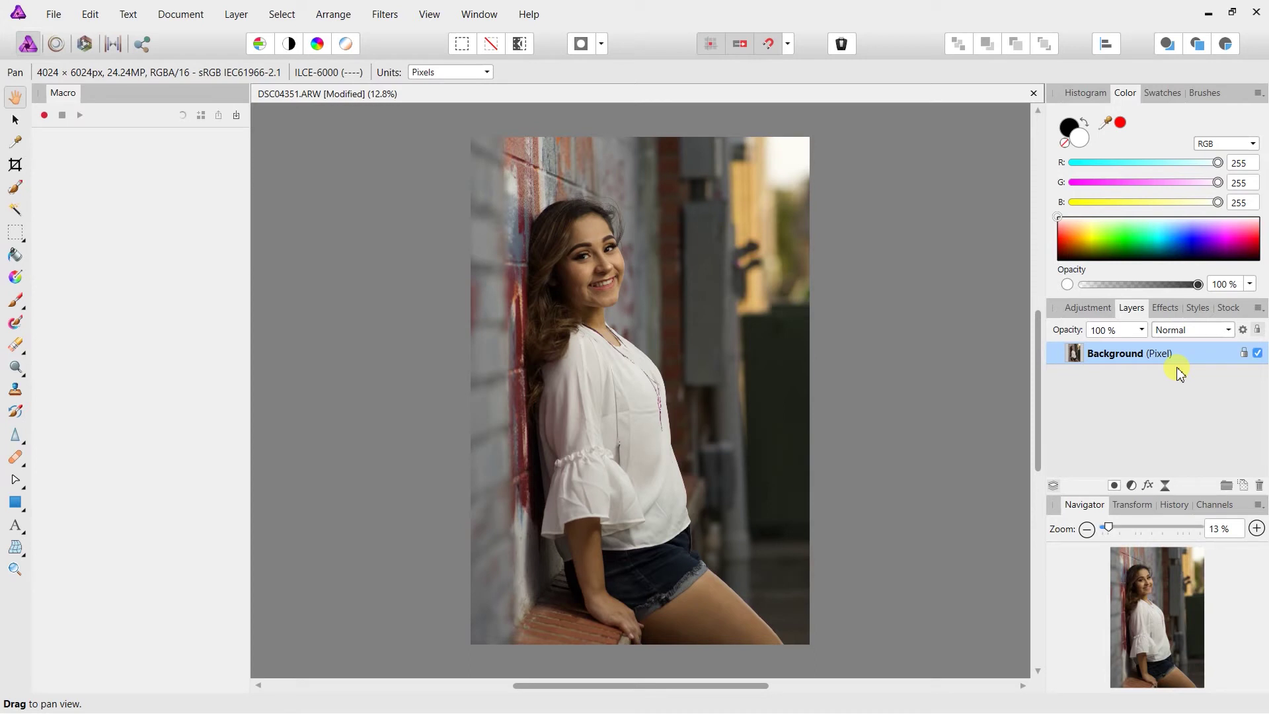
- Duplicate the background and apply Frequency Separation with a 2 px radius
key(ctrl+j)
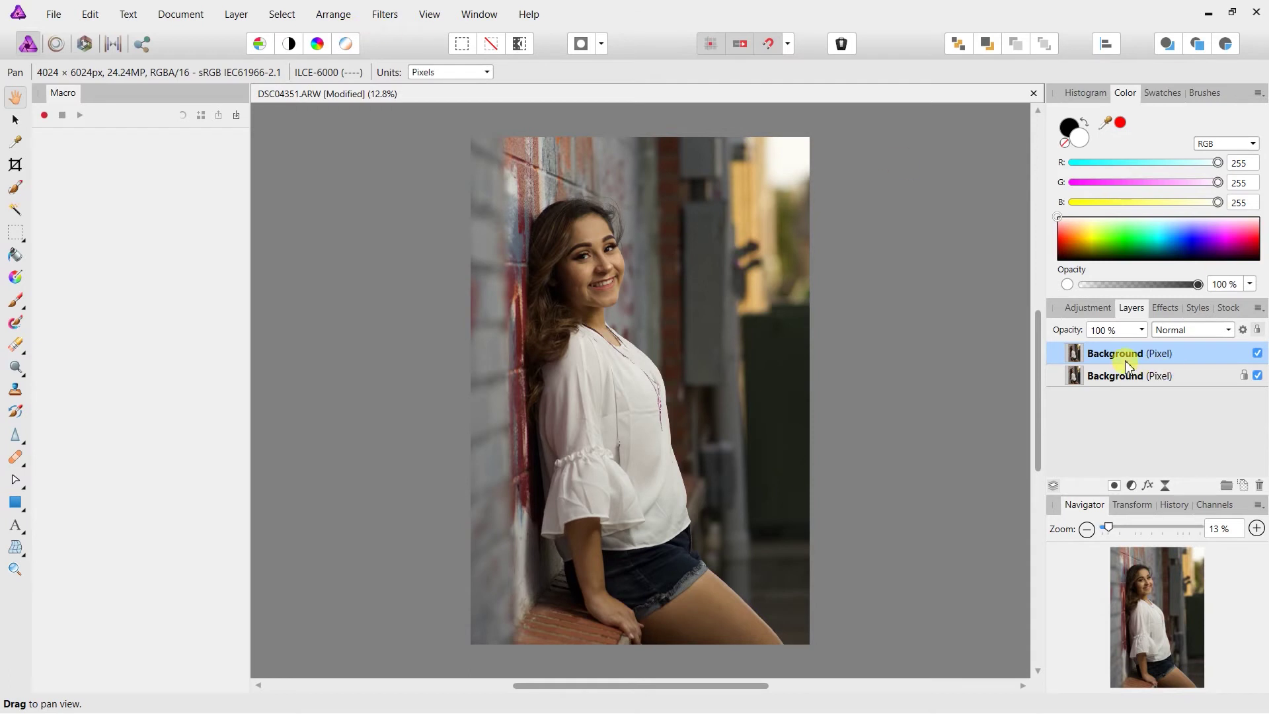
click(377, 16)
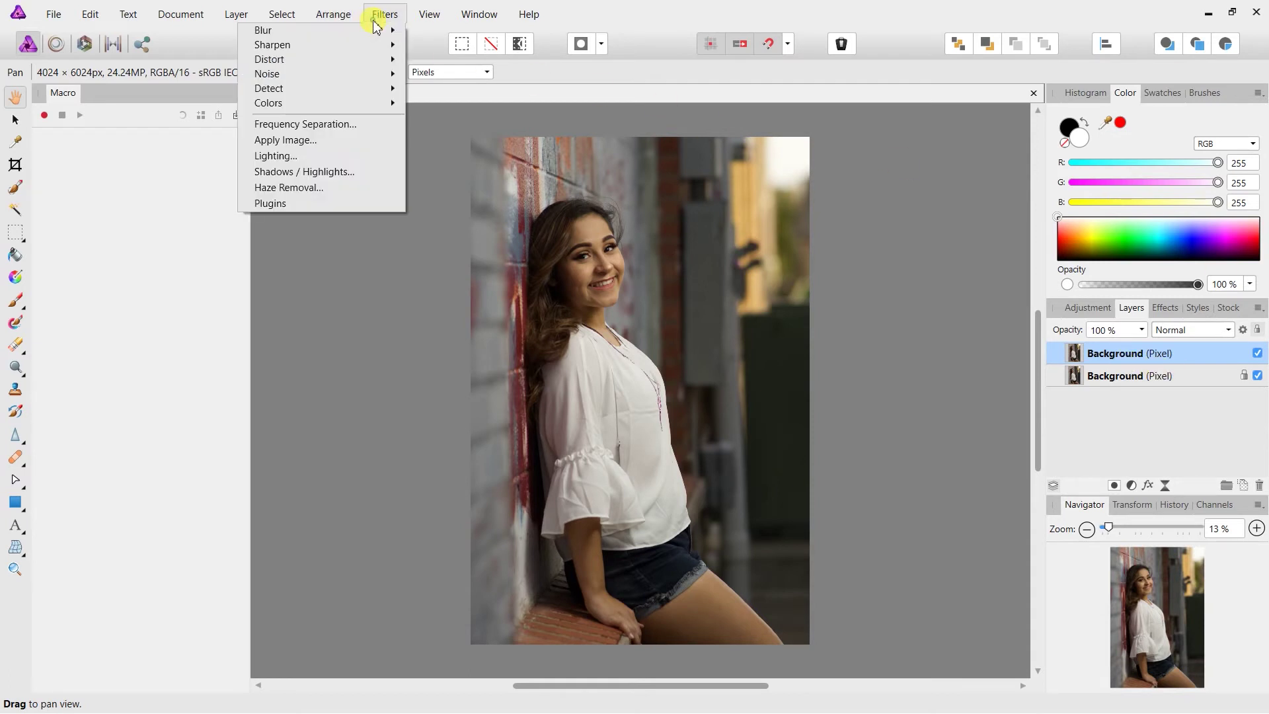
click(330, 127)
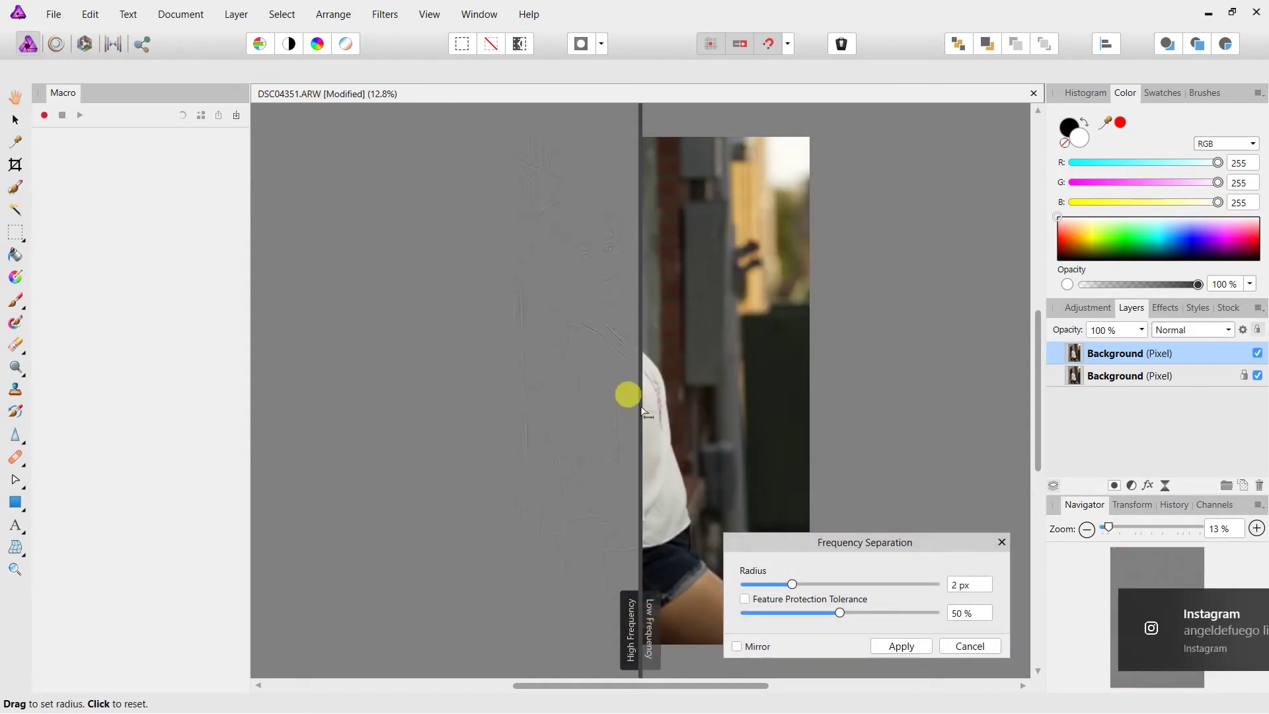
drag(641, 417, 663, 418)
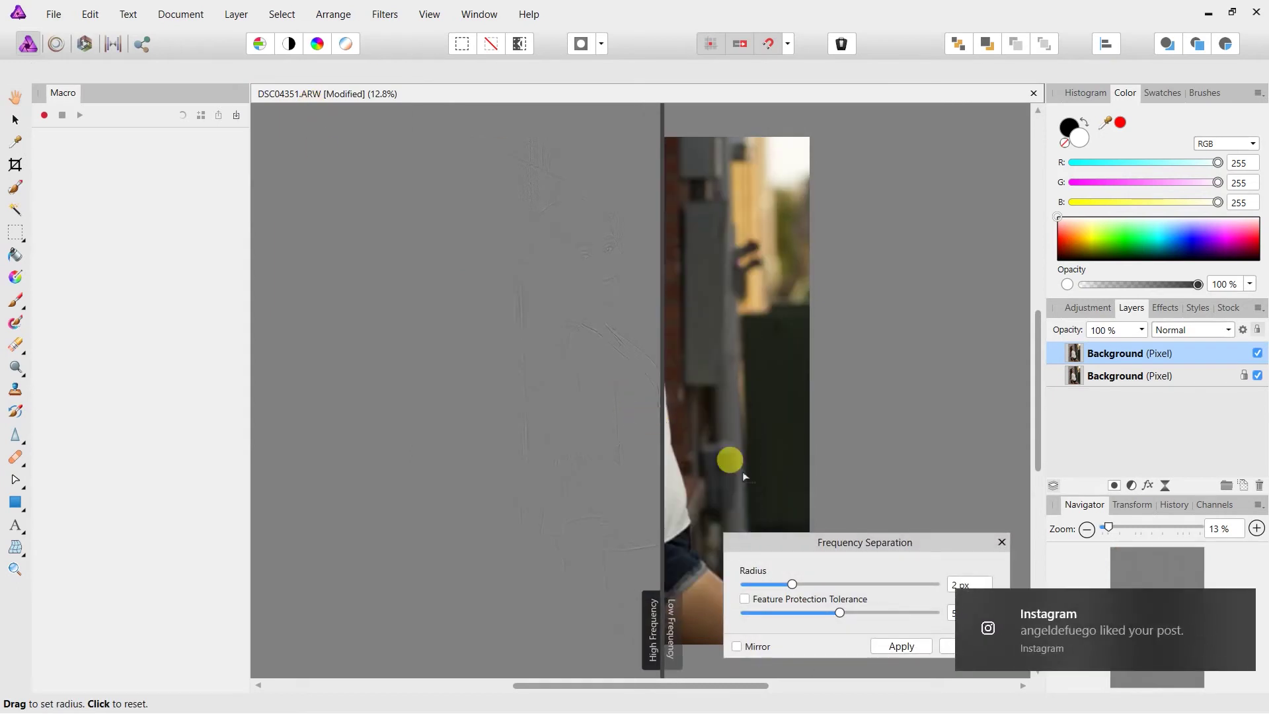
click(1243, 603)
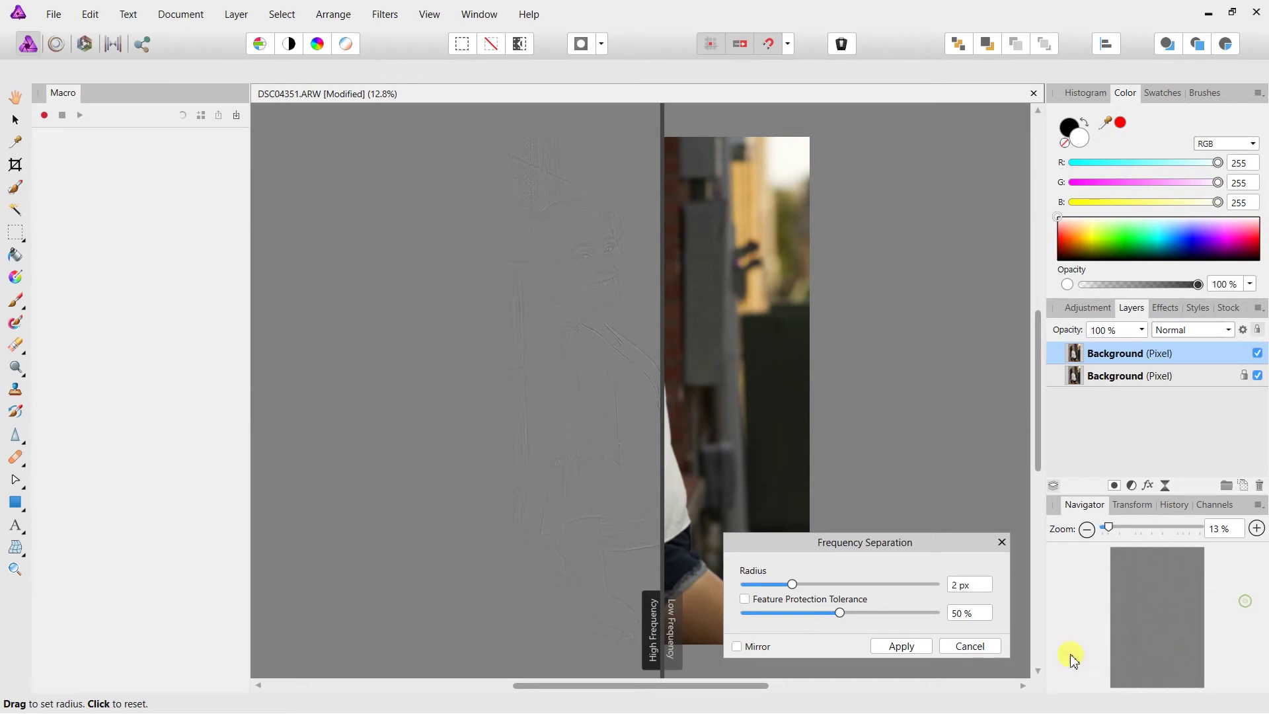
click(919, 646)
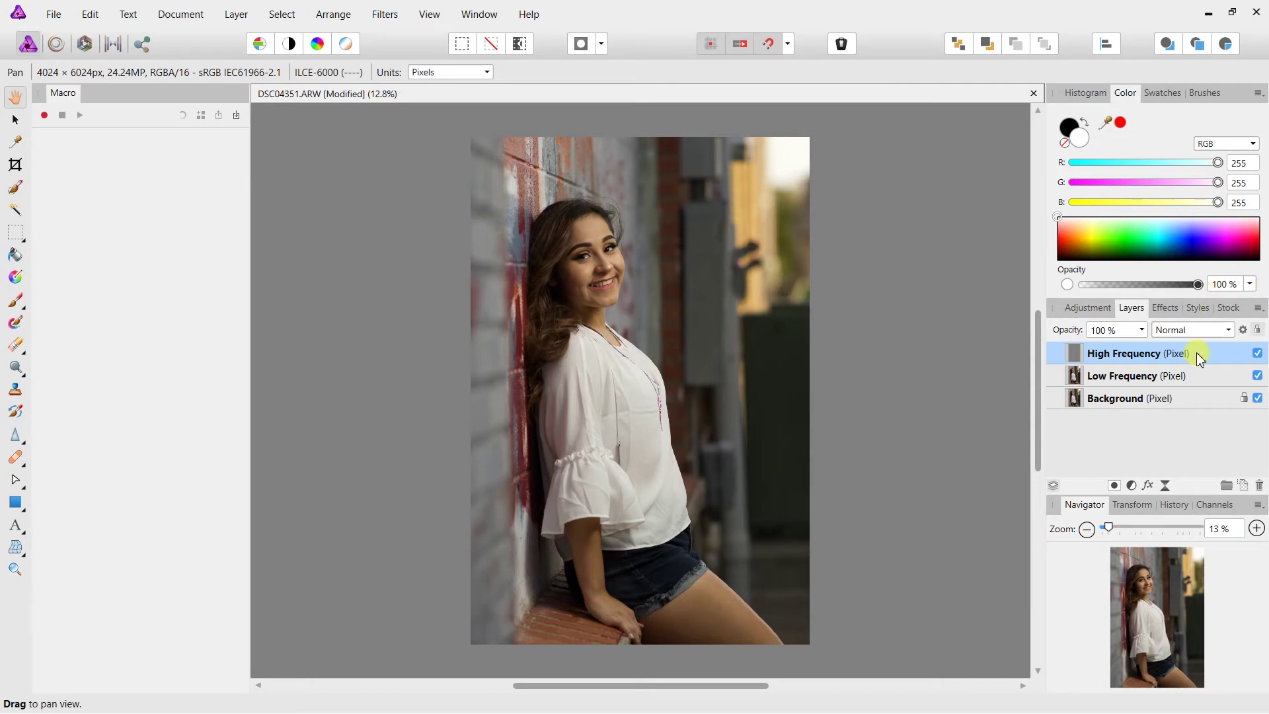
- Hide High Frequency, select Low Frequency, and set the Healing Brush to 0% hardness
click(1257, 355)
click(1181, 382)
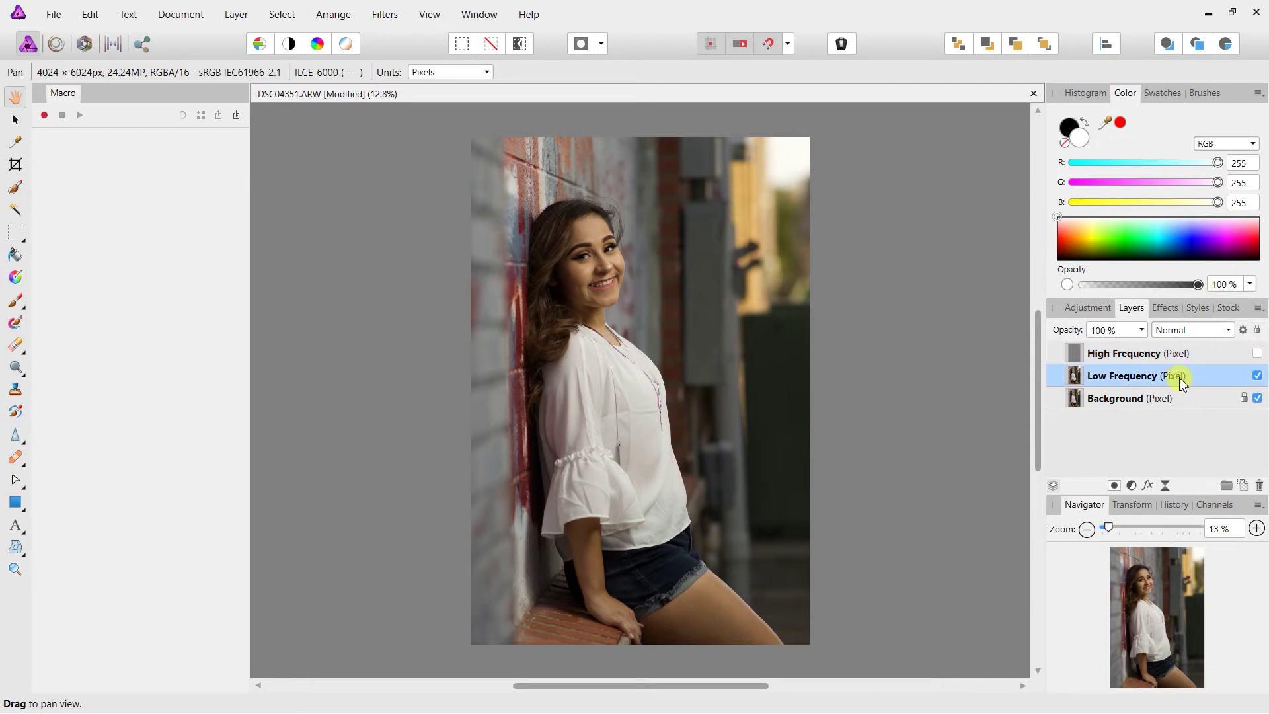
click(9, 461)
click(66, 458)
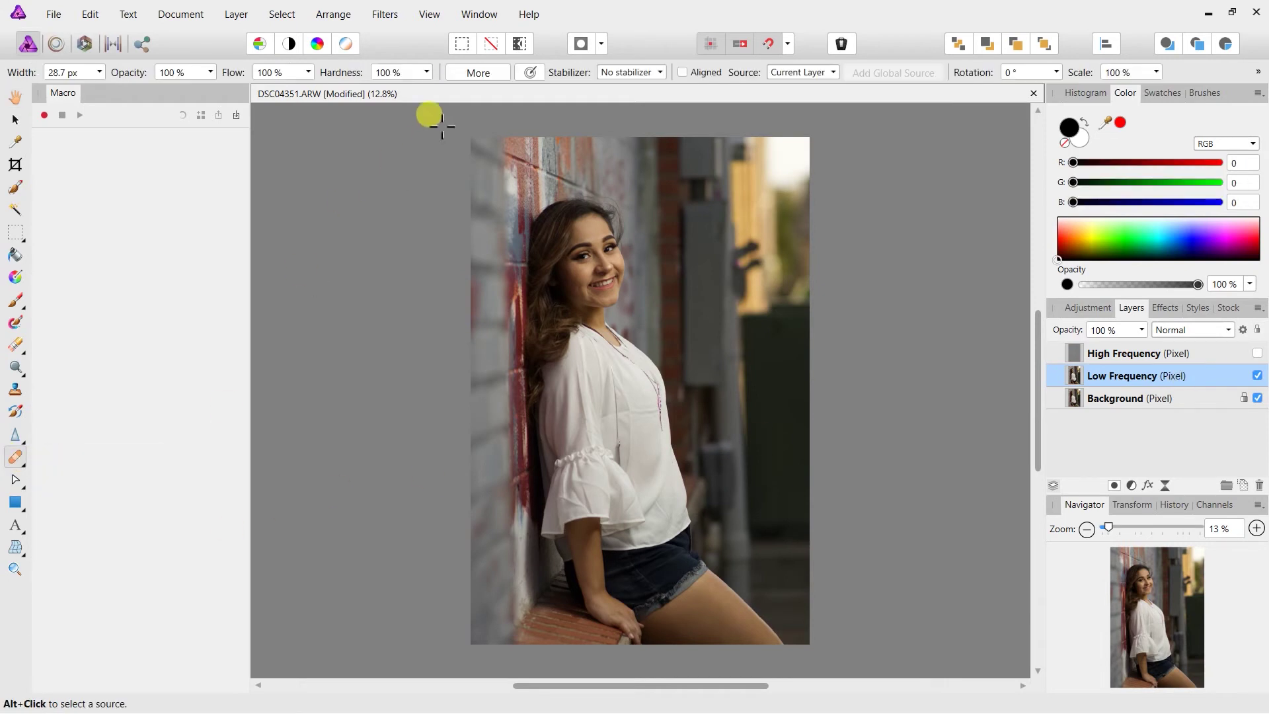
click(427, 72)
drag(430, 89, 311, 92)
- Zoom to 50% on the sleeve, enlarge the brush to about 101 px, and sample a clean patch
click(1252, 532)
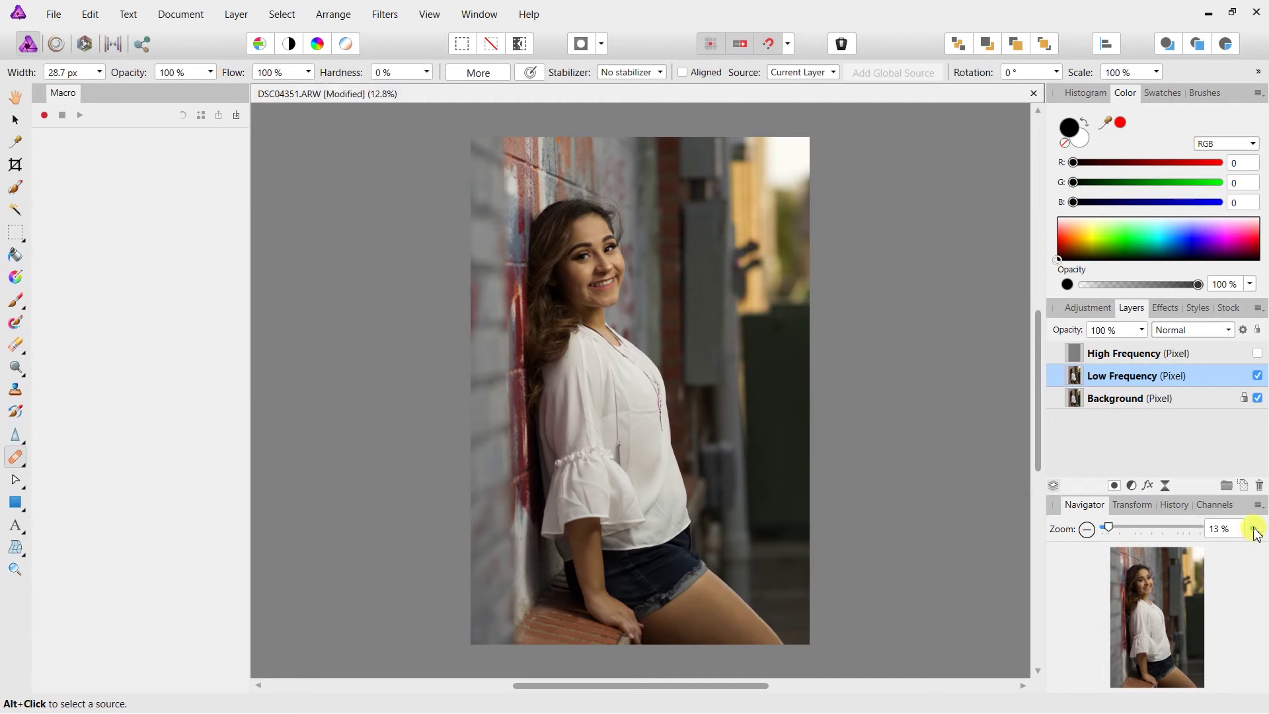
click(1255, 531)
click(1257, 529)
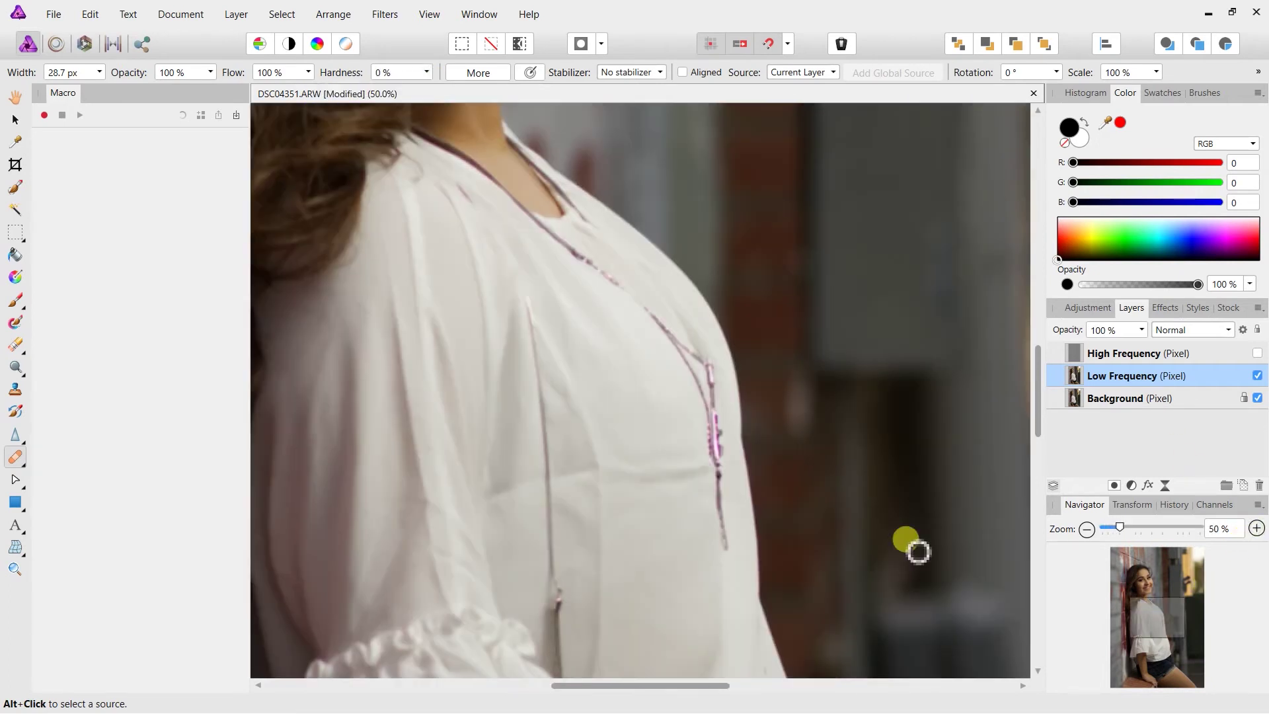
click(1150, 642)
drag(1150, 643, 1154, 641)
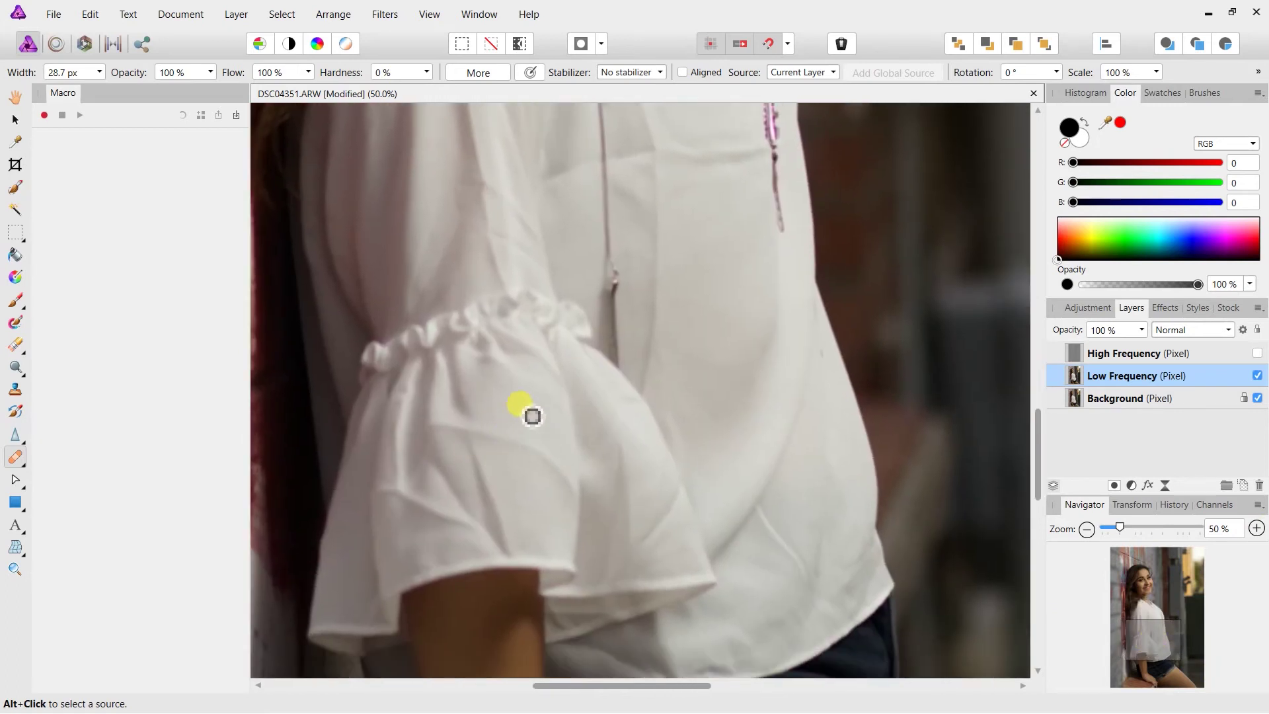
key(bracketright)
key(bracketright)
key(bracketright)
key(bracketright)
key(bracketright)
key(bracketright)
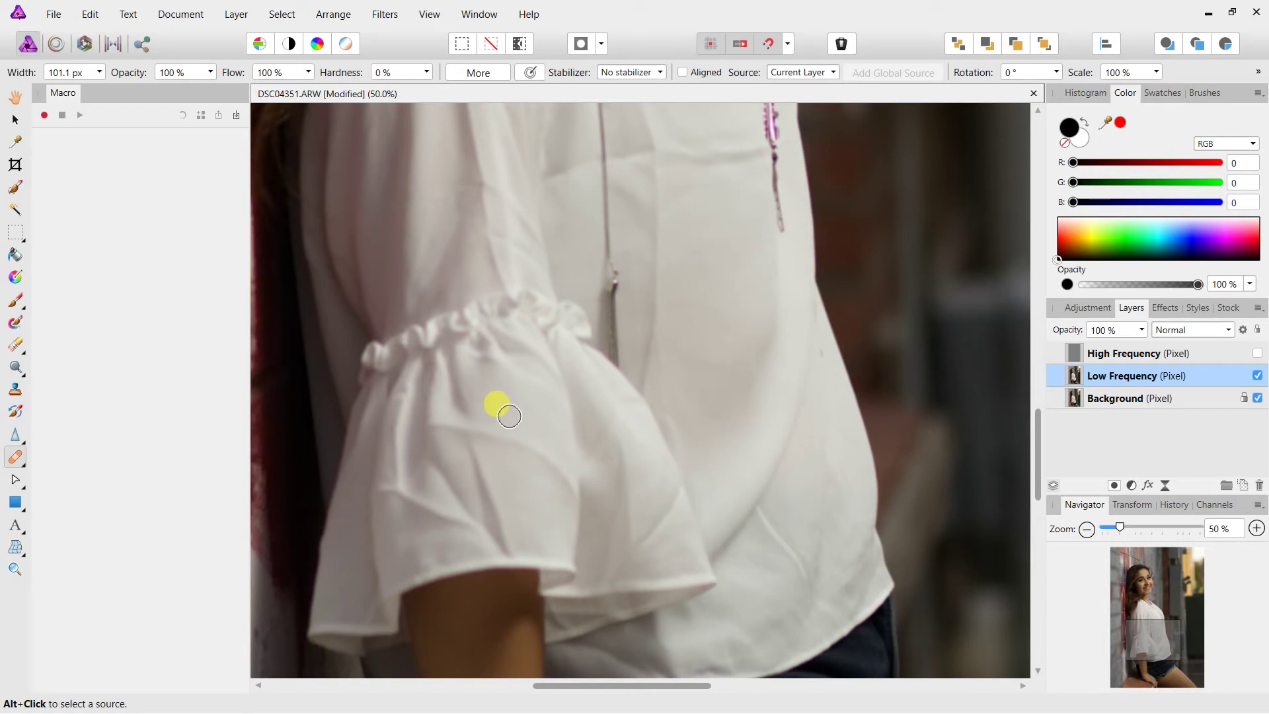
alt+click(500, 418)
- Brush over the sleeve on Low Frequency to blend its blotchy shading and creases
mouse_move(503, 441)
mouse_down()
mouse_move(552, 466)
mouse_move(554, 441)
mouse_move(567, 492)
mouse_move(519, 439)
mouse_move(470, 422)
mouse_move(495, 439)
mouse_up()
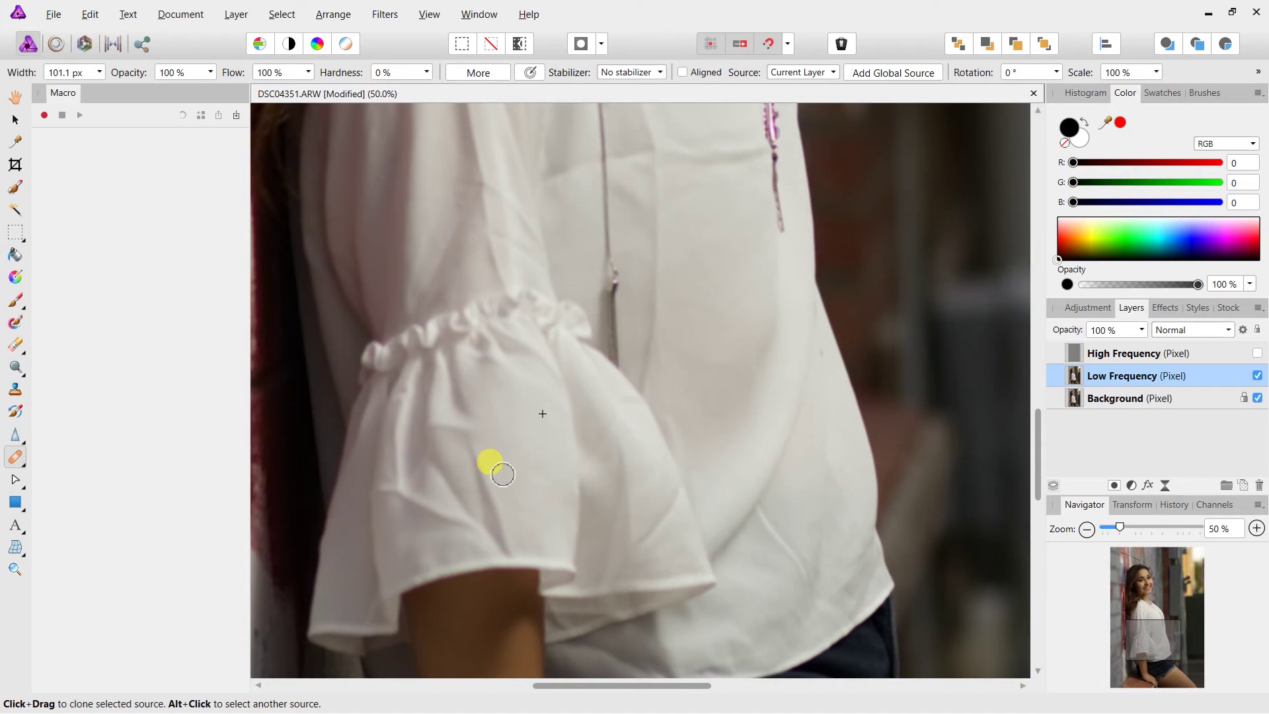
mouse_move(502, 473)
mouse_down()
mouse_move(476, 469)
mouse_move(505, 456)
mouse_move(483, 464)
mouse_move(472, 452)
mouse_move(503, 526)
mouse_move(520, 495)
mouse_move(496, 521)
mouse_move(513, 551)
mouse_move(491, 529)
mouse_move(503, 521)
mouse_move(483, 530)
mouse_move(457, 490)
mouse_move(491, 499)
mouse_move(457, 498)
mouse_move(501, 492)
mouse_move(535, 467)
mouse_move(468, 517)
mouse_move(440, 453)
mouse_move(465, 483)
mouse_move(463, 525)
mouse_move(557, 456)
mouse_move(544, 470)
mouse_move(521, 432)
mouse_move(467, 533)
mouse_move(490, 488)
mouse_move(457, 524)
mouse_move(410, 502)
mouse_move(473, 433)
mouse_move(414, 511)
mouse_move(509, 473)
mouse_move(416, 507)
mouse_move(420, 519)
mouse_move(529, 448)
mouse_move(511, 432)
mouse_move(443, 429)
mouse_move(500, 429)
mouse_move(467, 438)
mouse_move(515, 475)
mouse_move(455, 383)
mouse_move(458, 413)
mouse_move(490, 425)
mouse_move(475, 477)
mouse_move(504, 480)
mouse_move(476, 538)
mouse_move(515, 516)
mouse_move(510, 532)
mouse_move(470, 541)
mouse_move(489, 538)
mouse_move(522, 466)
mouse_move(424, 554)
mouse_move(435, 487)
mouse_move(467, 475)
mouse_move(425, 506)
mouse_move(462, 421)
mouse_move(445, 417)
mouse_move(427, 486)
mouse_move(466, 427)
mouse_move(487, 489)
mouse_move(456, 462)
mouse_move(502, 462)
mouse_move(497, 530)
mouse_move(511, 524)
mouse_move(426, 519)
mouse_move(455, 455)
mouse_up()
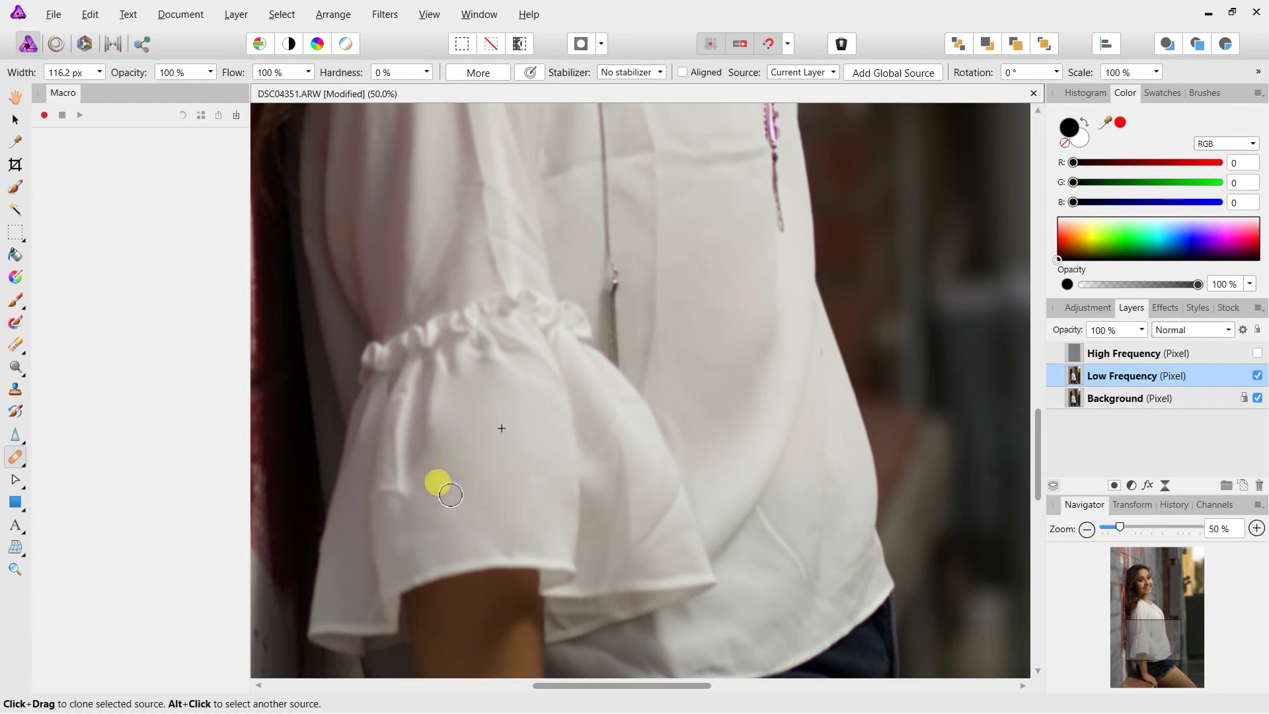
- Resample a sleeve source and paint strokes down the lower sleeve to its hem
alt+click(505, 392)
mouse_move(524, 385)
mouse_down()
mouse_move(553, 407)
mouse_move(530, 390)
mouse_move(544, 365)
mouse_up()
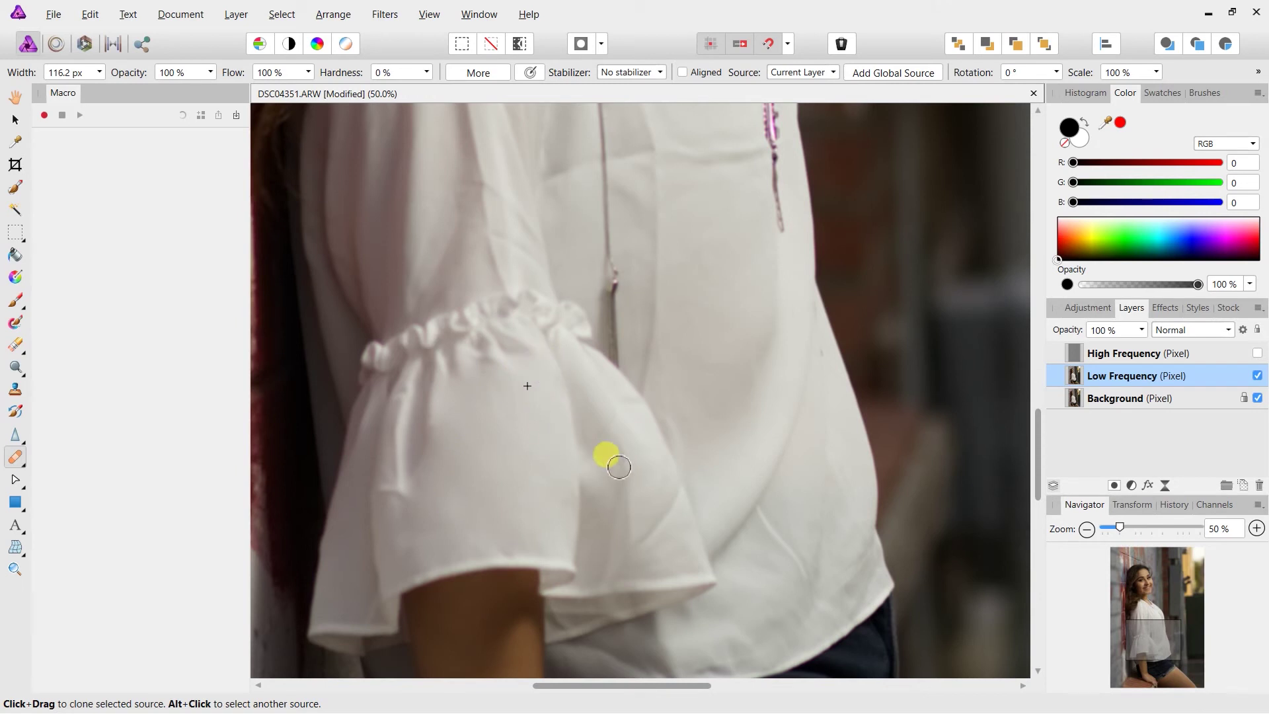
mouse_move(621, 428)
mouse_down()
mouse_move(615, 492)
mouse_move(635, 536)
mouse_move(622, 524)
mouse_up()
mouse_move(622, 523)
mouse_down()
mouse_move(607, 574)
mouse_move(635, 504)
mouse_move(643, 532)
mouse_move(634, 499)
mouse_move(569, 510)
mouse_move(482, 475)
mouse_move(561, 524)
mouse_move(637, 523)
mouse_move(642, 544)
mouse_move(672, 504)
mouse_move(572, 480)
mouse_move(512, 425)
mouse_move(476, 494)
mouse_move(528, 485)
mouse_move(522, 471)
mouse_move(580, 467)
mouse_move(494, 458)
mouse_move(511, 500)
mouse_move(646, 533)
mouse_move(663, 491)
mouse_move(599, 482)
mouse_move(572, 443)
mouse_move(612, 478)
mouse_move(665, 494)
mouse_move(658, 479)
mouse_move(666, 504)
mouse_move(662, 478)
mouse_move(662, 524)
mouse_move(651, 533)
mouse_move(505, 486)
mouse_move(474, 503)
mouse_move(478, 492)
mouse_move(646, 533)
mouse_move(626, 562)
mouse_move(693, 552)
mouse_move(663, 542)
mouse_move(660, 508)
mouse_move(628, 462)
mouse_move(537, 473)
mouse_move(589, 459)
mouse_move(611, 425)
mouse_move(590, 400)
mouse_move(618, 546)
mouse_move(620, 529)
mouse_move(552, 487)
mouse_up()
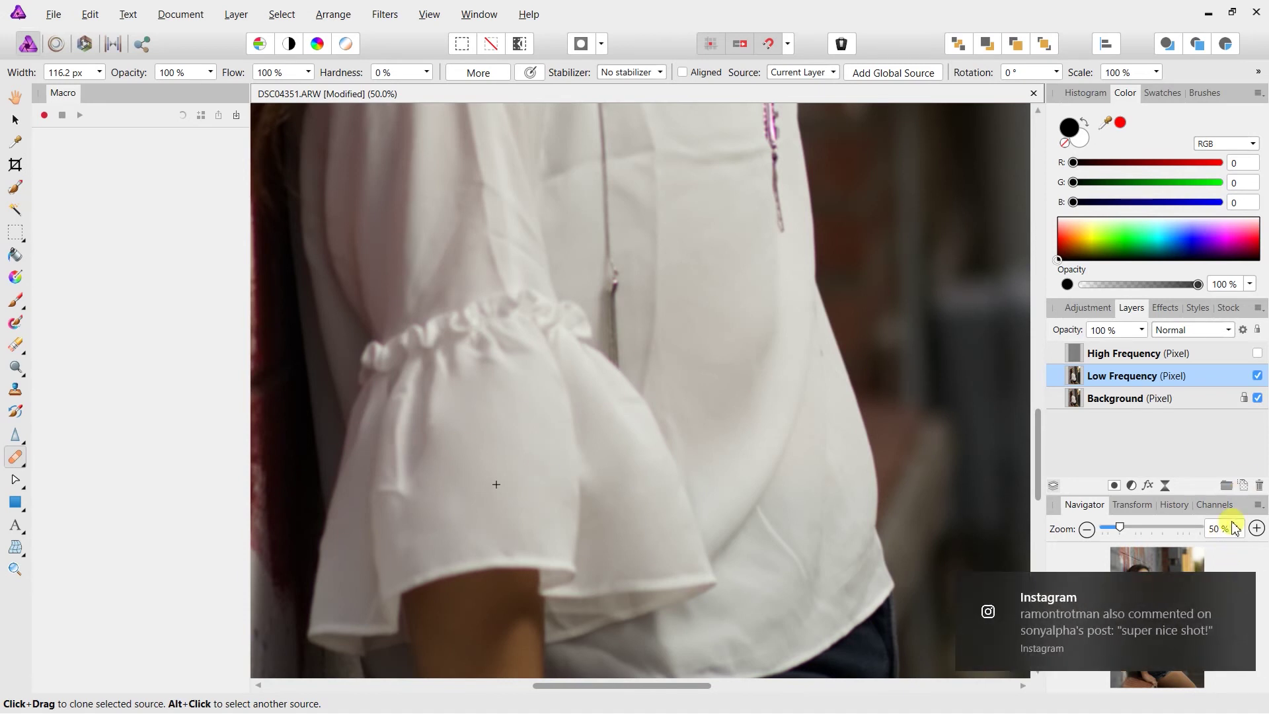
- Show and select High Frequency, then set the Clone Brush to 100% hardness
click(1257, 355)
click(1242, 587)
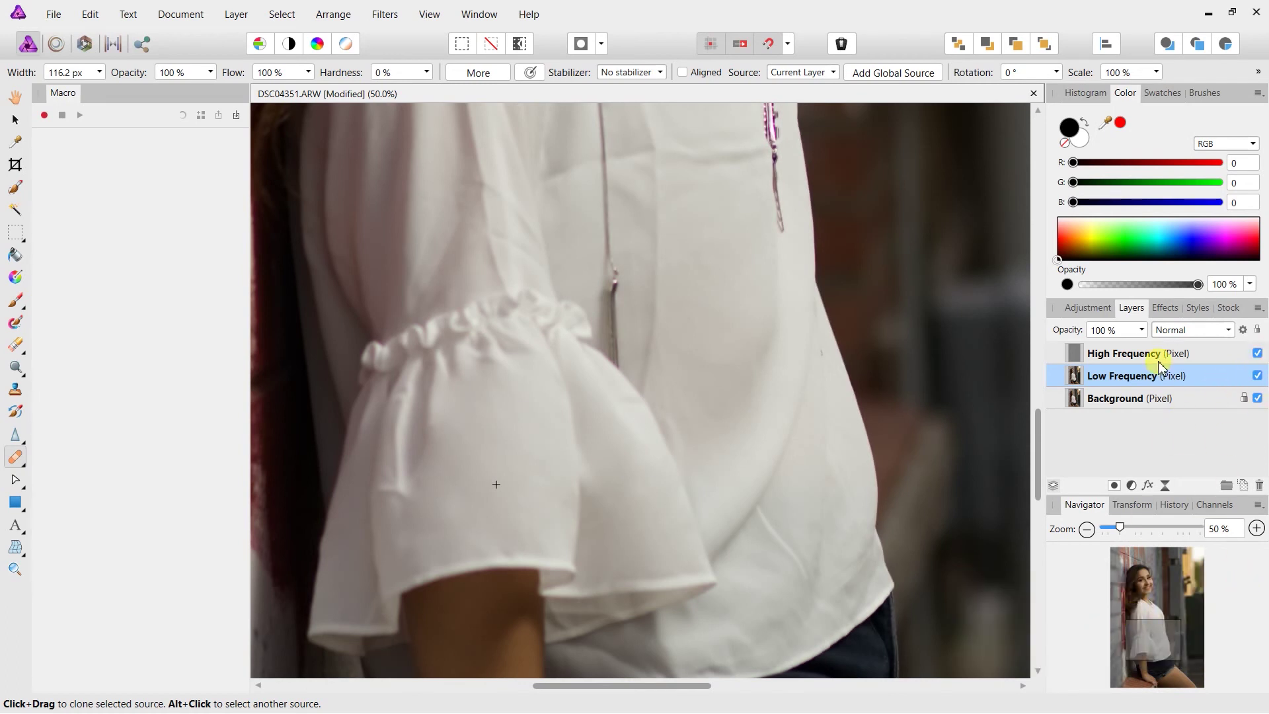
click(1106, 362)
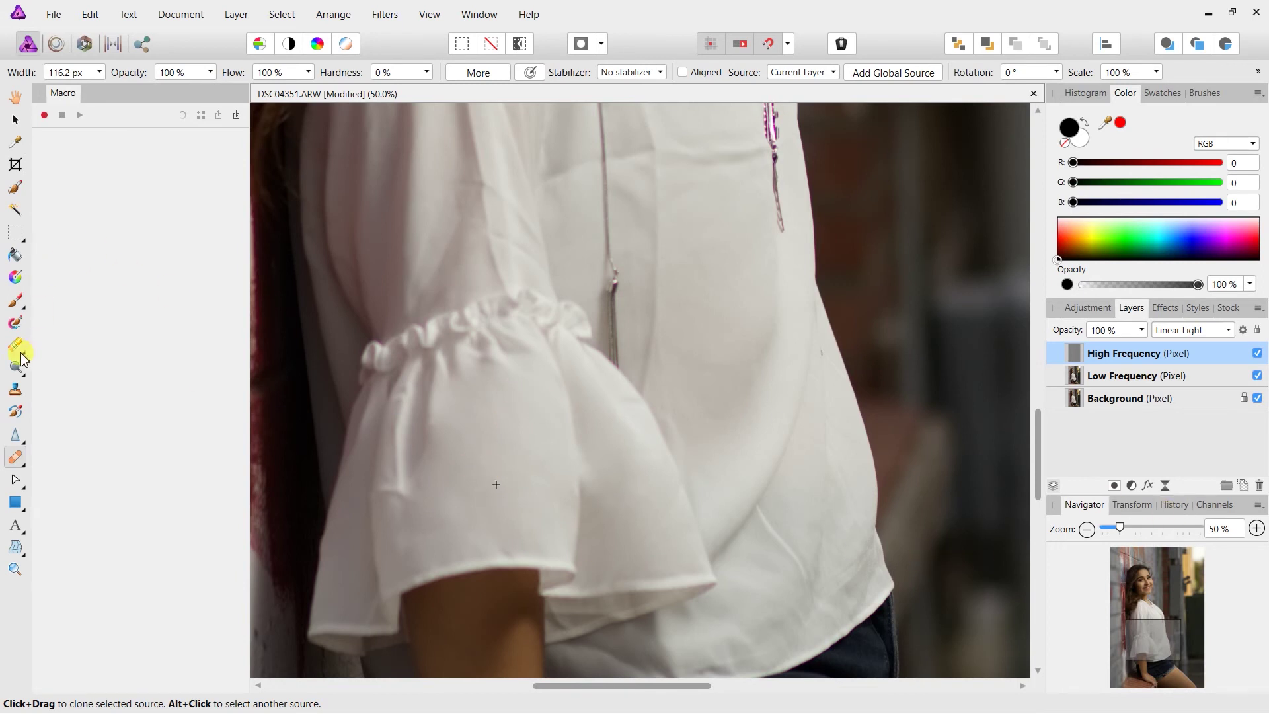
click(16, 390)
click(427, 71)
drag(430, 91, 546, 89)
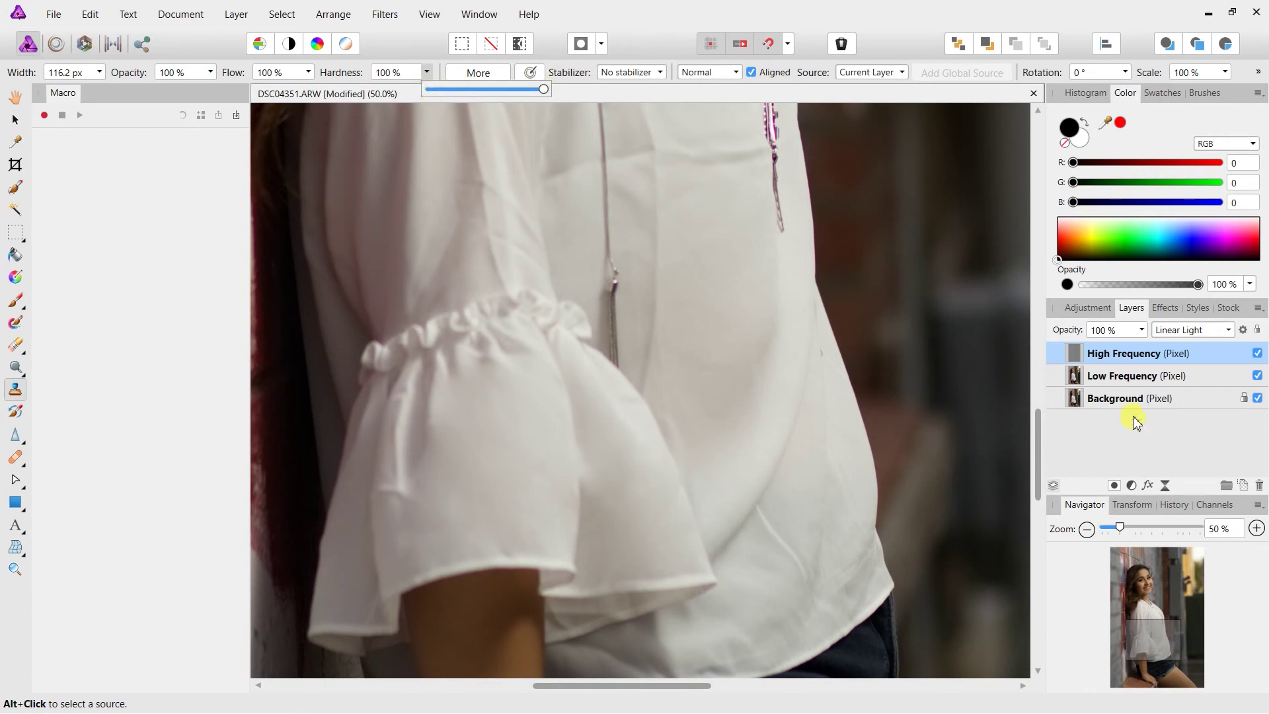
- Zoom to 75% on the sleeve hem, shrink the brush to 51.6 px, and sample clean fabric
click(1256, 529)
click(1257, 529)
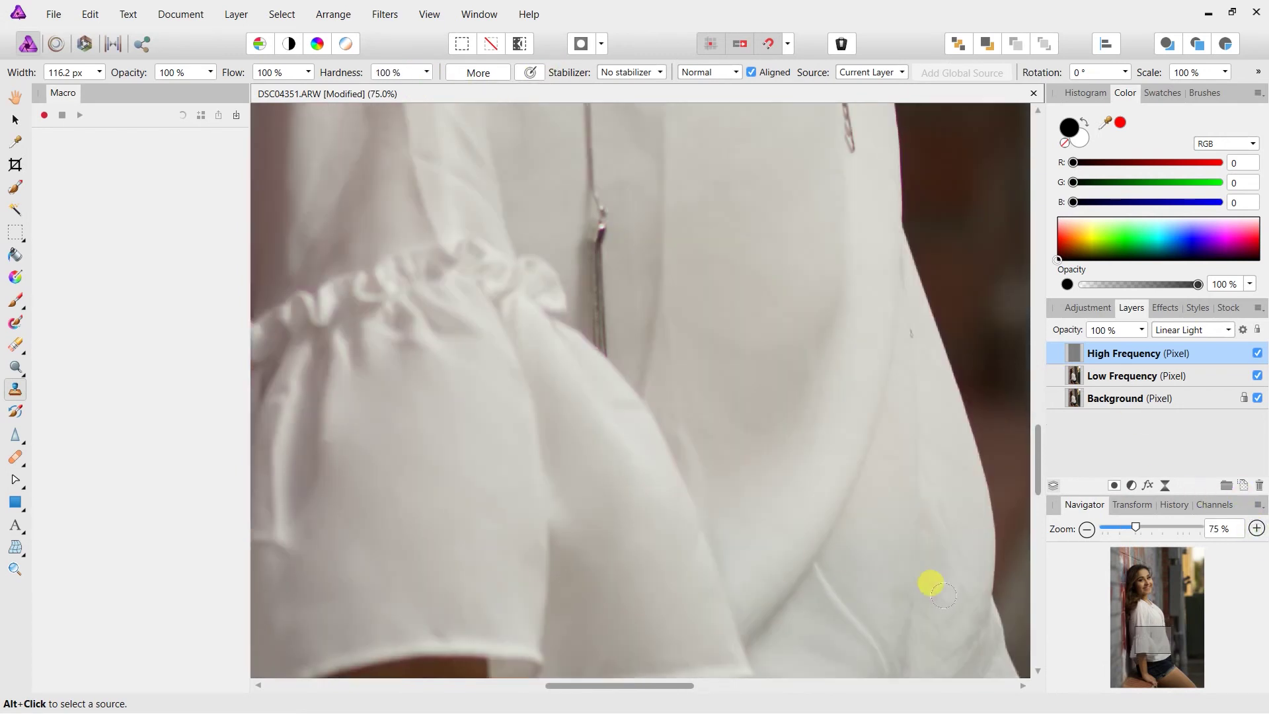
drag(1147, 637, 1135, 641)
key(bracketleft)
key(bracketleft)
key(bracketleft)
key(bracketleft)
key(bracketleft)
key(bracketleft)
key(bracketleft)
key(bracketleft)
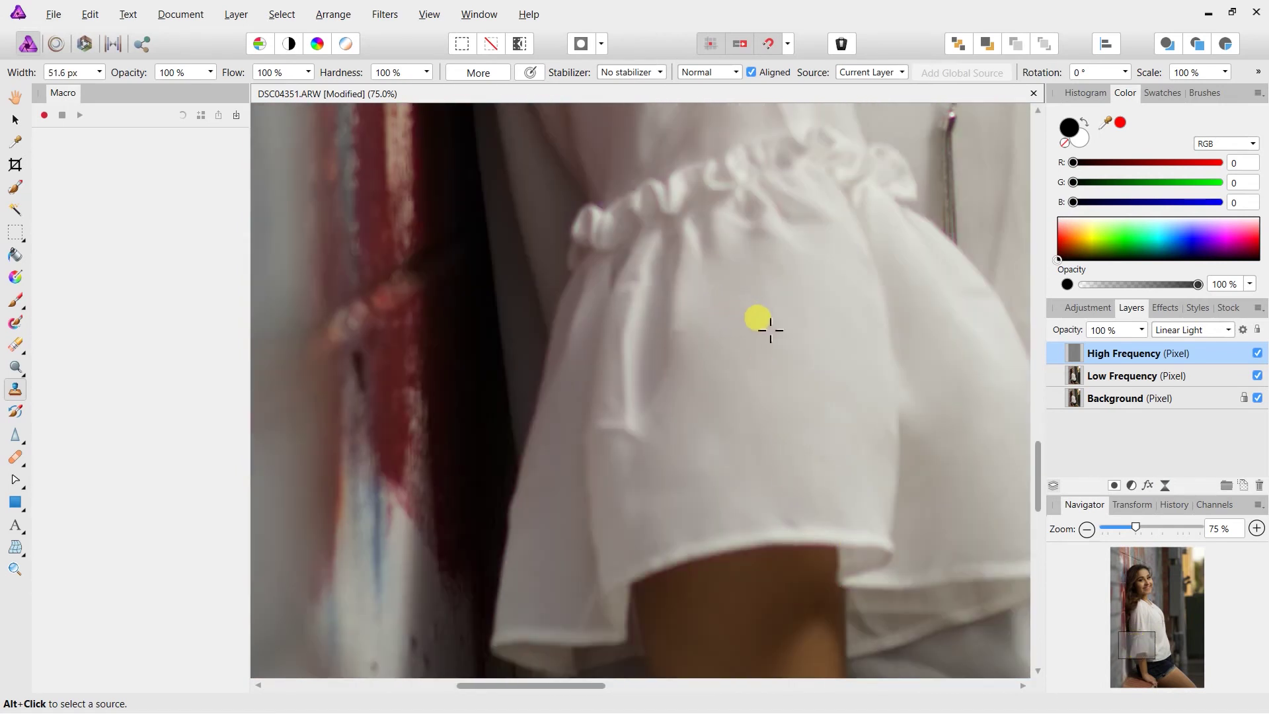
alt+click(771, 328)
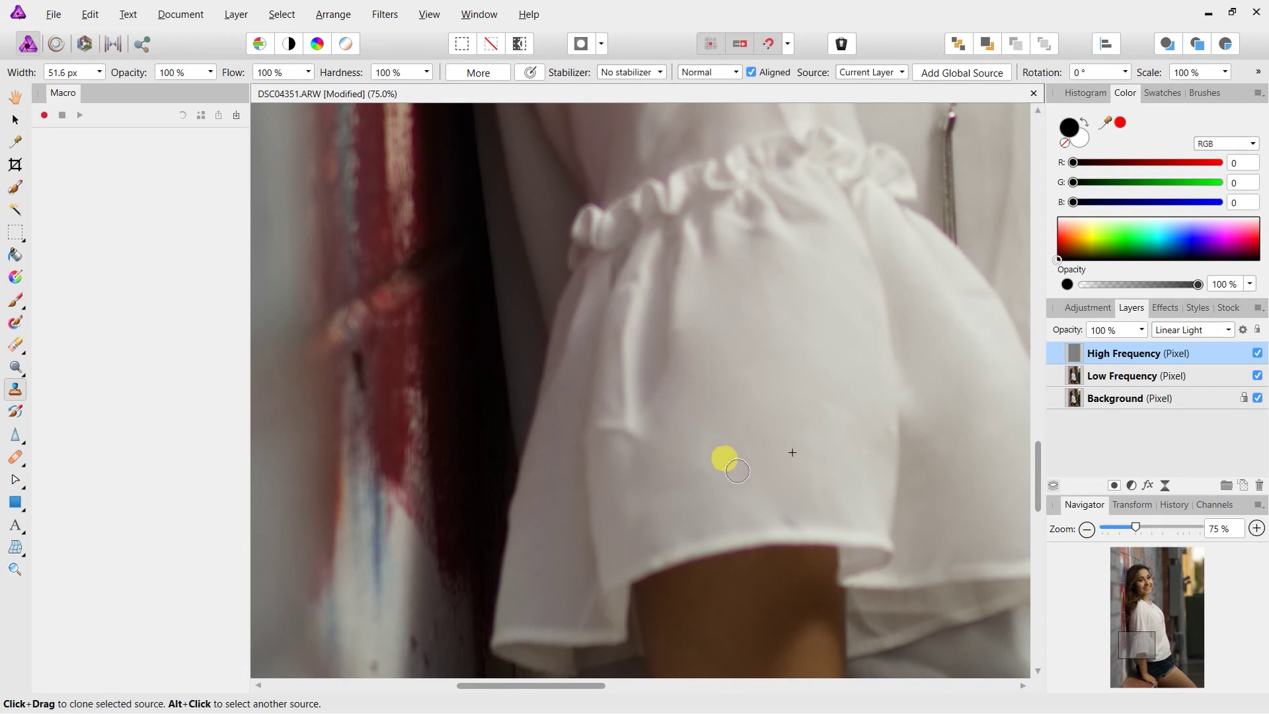
- Clone smooth fabric texture over the sleeve wrinkles, working up the sleeve
mouse_move(744, 460)
mouse_down()
mouse_move(797, 398)
mouse_move(784, 467)
mouse_move(770, 438)
mouse_move(768, 466)
mouse_move(792, 515)
mouse_move(692, 470)
mouse_move(772, 448)
mouse_move(724, 469)
mouse_move(651, 441)
mouse_move(708, 424)
mouse_move(657, 434)
mouse_move(759, 362)
mouse_move(772, 298)
mouse_move(781, 326)
mouse_move(746, 276)
mouse_move(737, 308)
mouse_move(771, 270)
mouse_move(786, 291)
mouse_move(787, 357)
mouse_move(768, 336)
mouse_move(852, 382)
mouse_move(840, 397)
mouse_move(820, 364)
mouse_move(781, 369)
mouse_up()
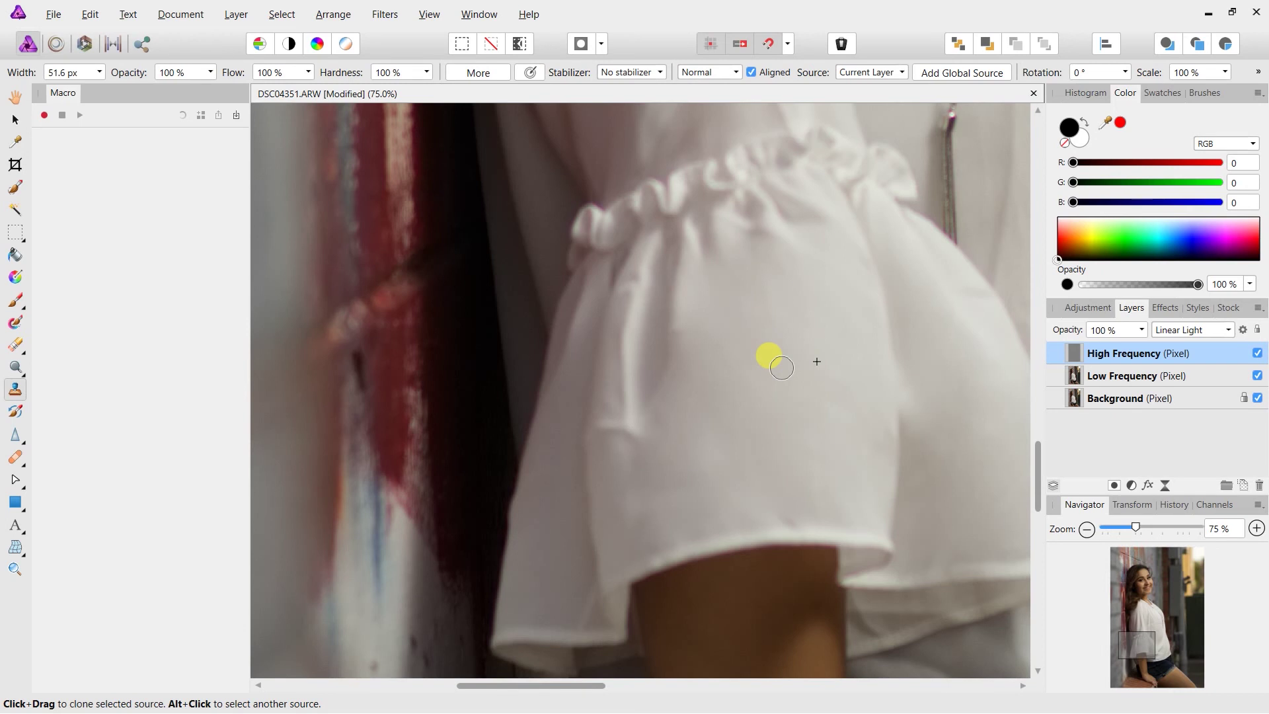
mouse_move(782, 368)
mouse_down()
mouse_move(840, 392)
mouse_move(830, 379)
mouse_move(880, 433)
mouse_move(796, 396)
mouse_move(816, 486)
mouse_move(809, 459)
mouse_move(831, 391)
mouse_move(676, 473)
mouse_move(706, 433)
mouse_move(773, 443)
mouse_move(806, 488)
mouse_move(714, 422)
mouse_up()
scroll(714, 423, up, 1)
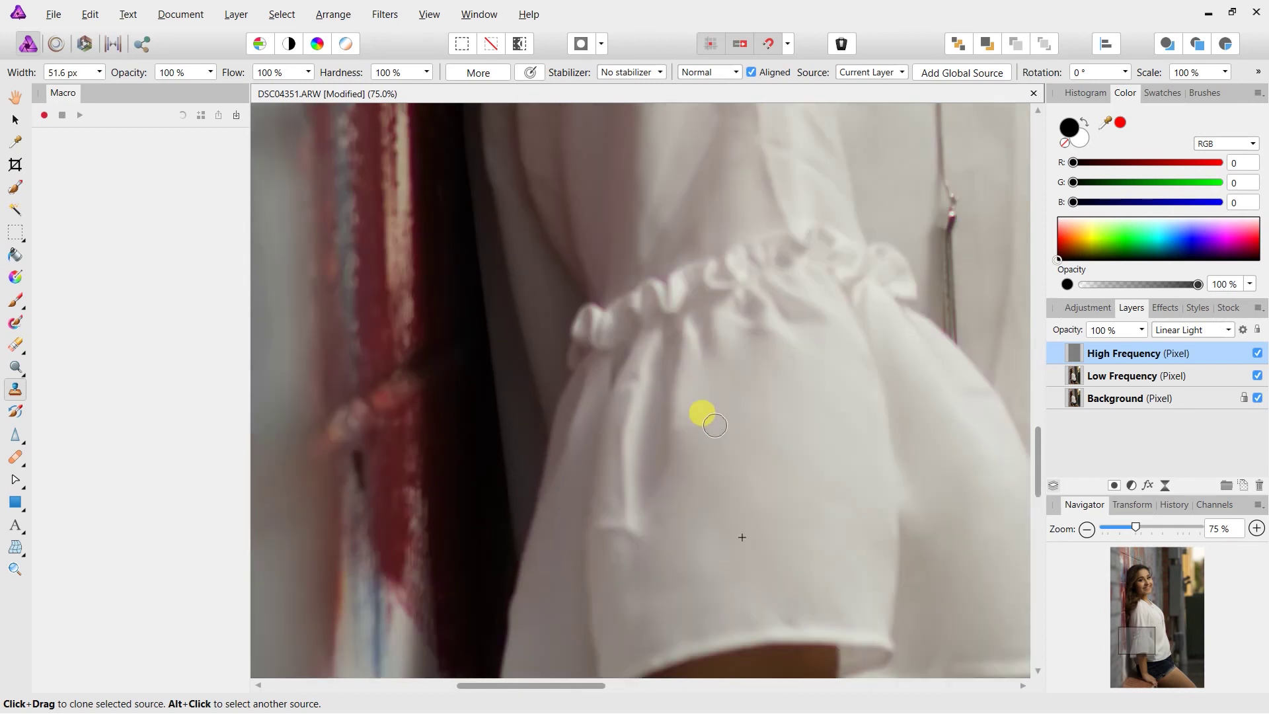
alt+click(772, 497)
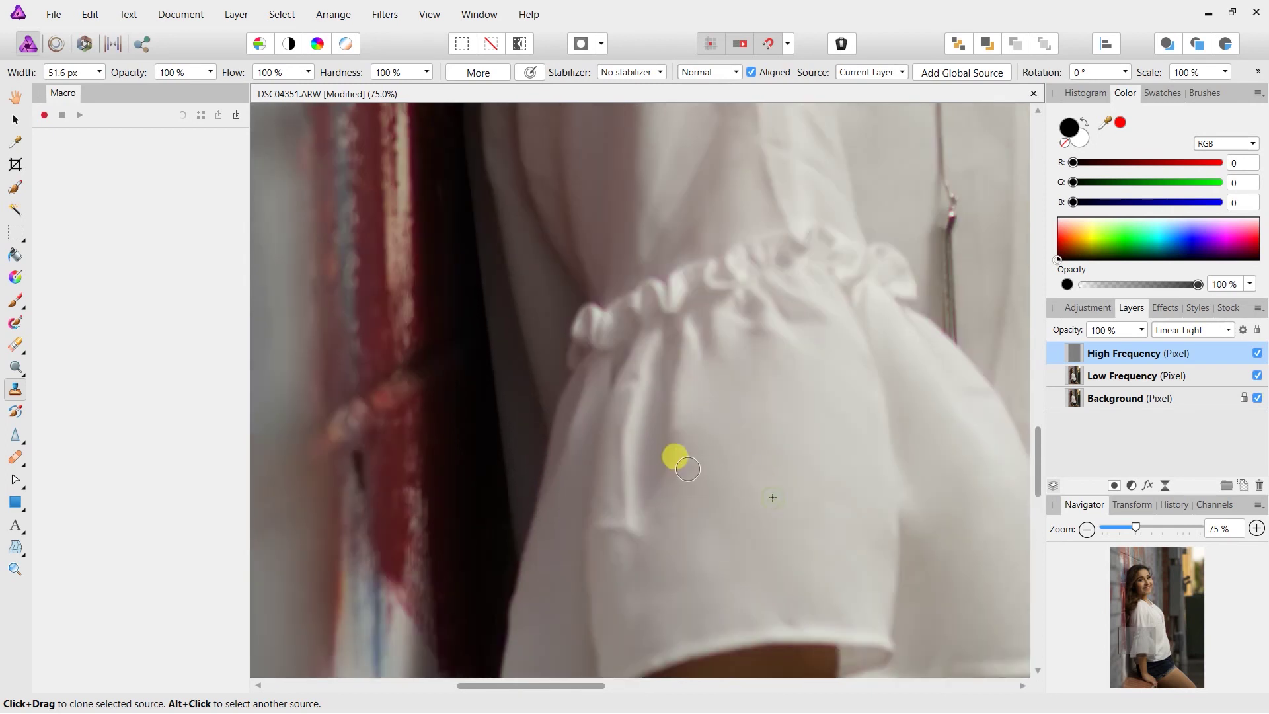
mouse_move(690, 433)
mouse_down()
mouse_move(696, 395)
mouse_move(770, 425)
mouse_move(827, 390)
mouse_move(838, 362)
mouse_move(853, 376)
mouse_move(769, 427)
mouse_move(732, 462)
mouse_up()
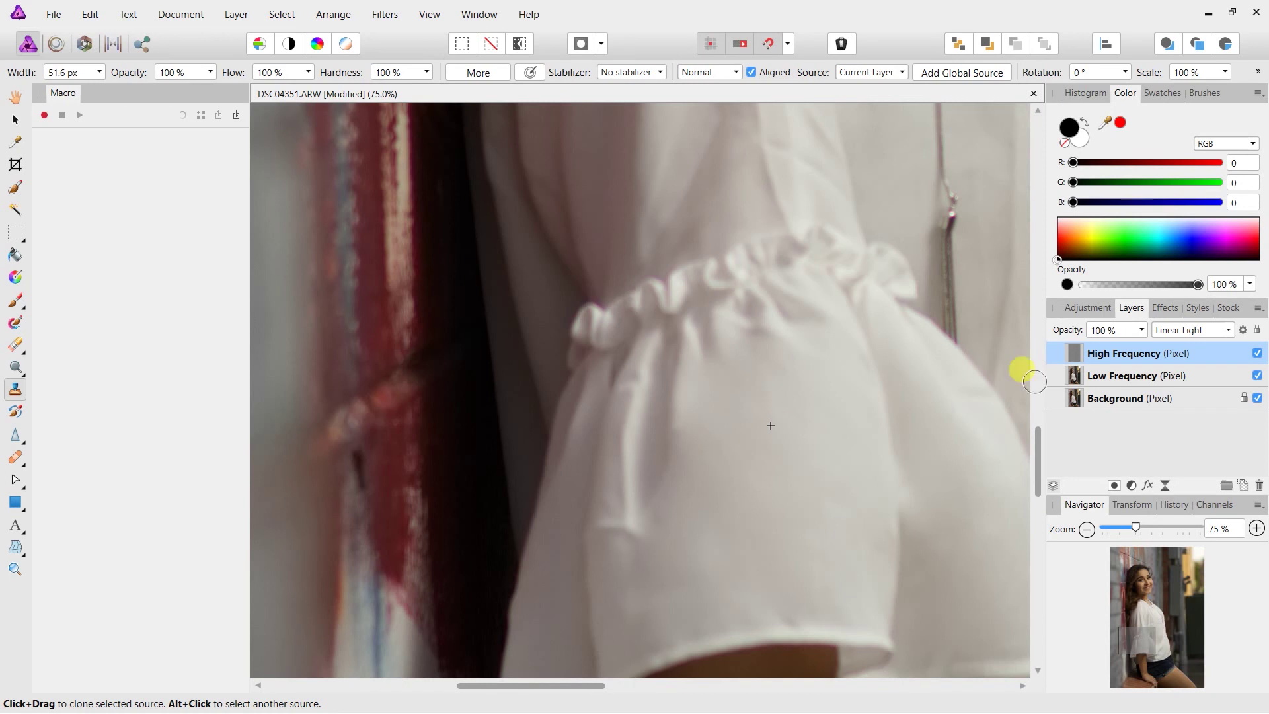
- Zoom out to the whole figure and use Layer > Merge Visible to create a merged pixel layer
click(1181, 366)
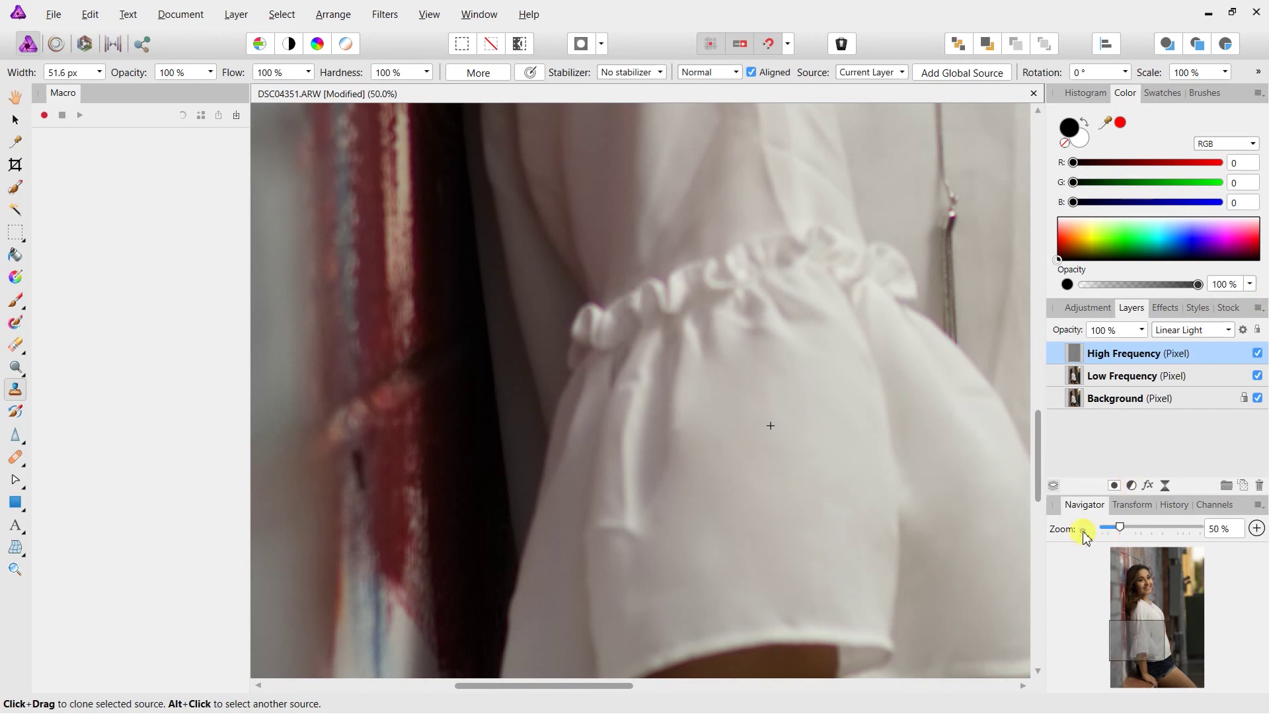
click(1086, 529)
click(1087, 529)
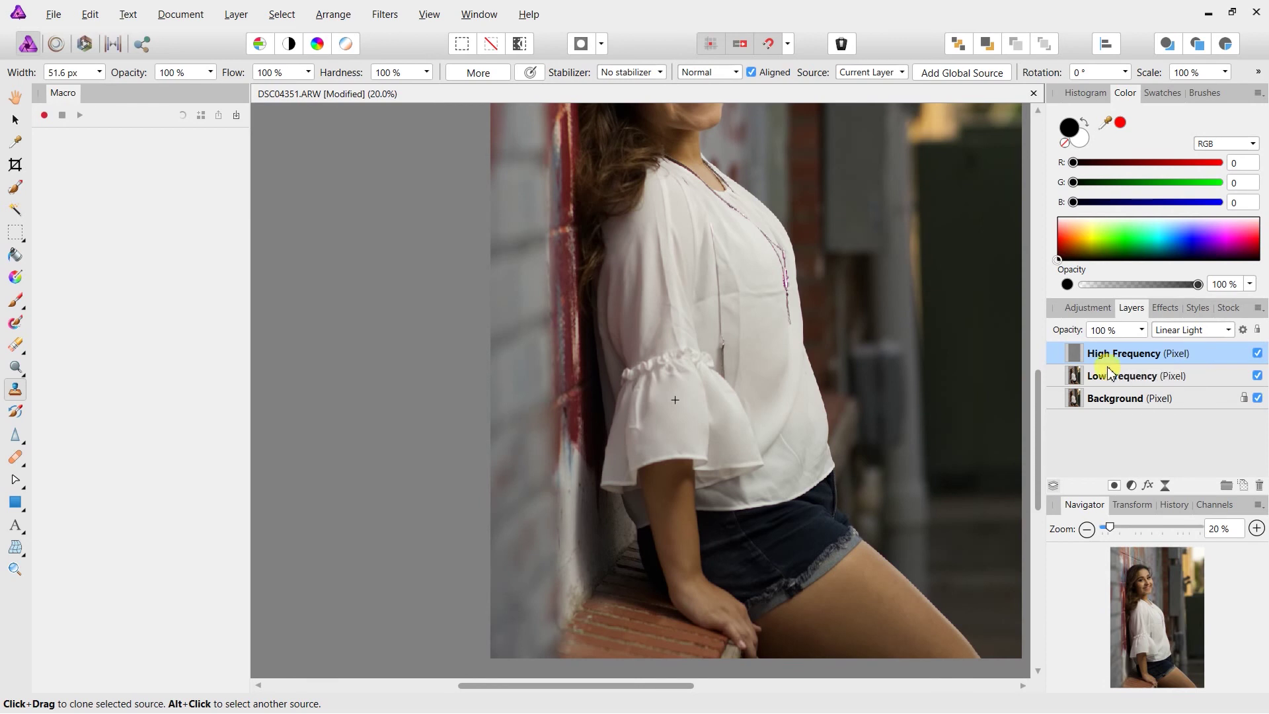
mouse_move(1136, 354)
mouse_down()
mouse_move(1153, 360)
mouse_move(1150, 376)
mouse_up()
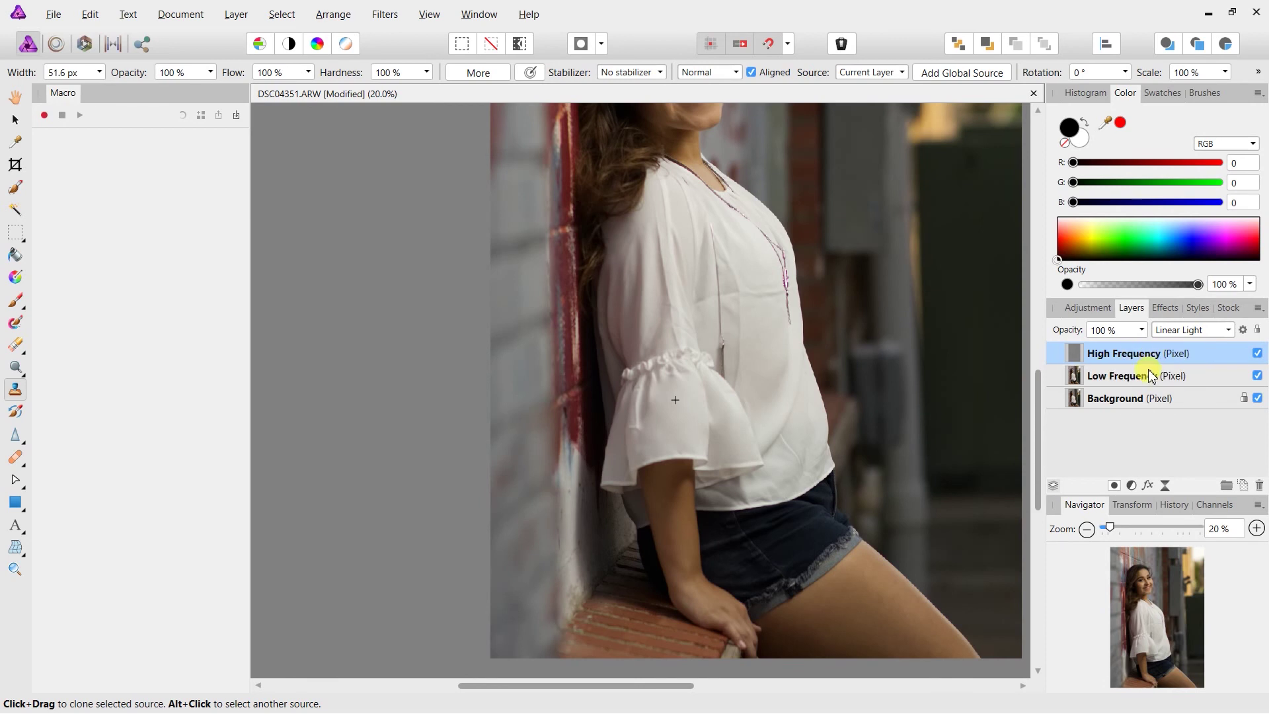
click(244, 19)
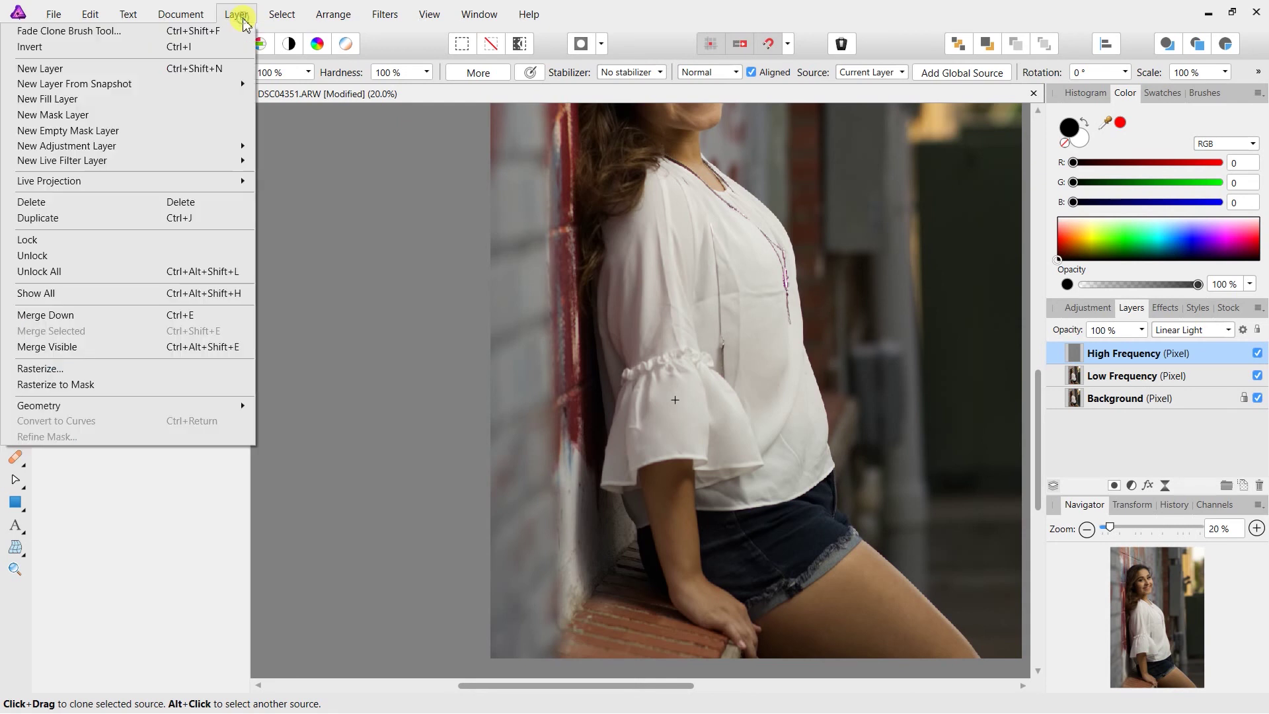
click(107, 348)
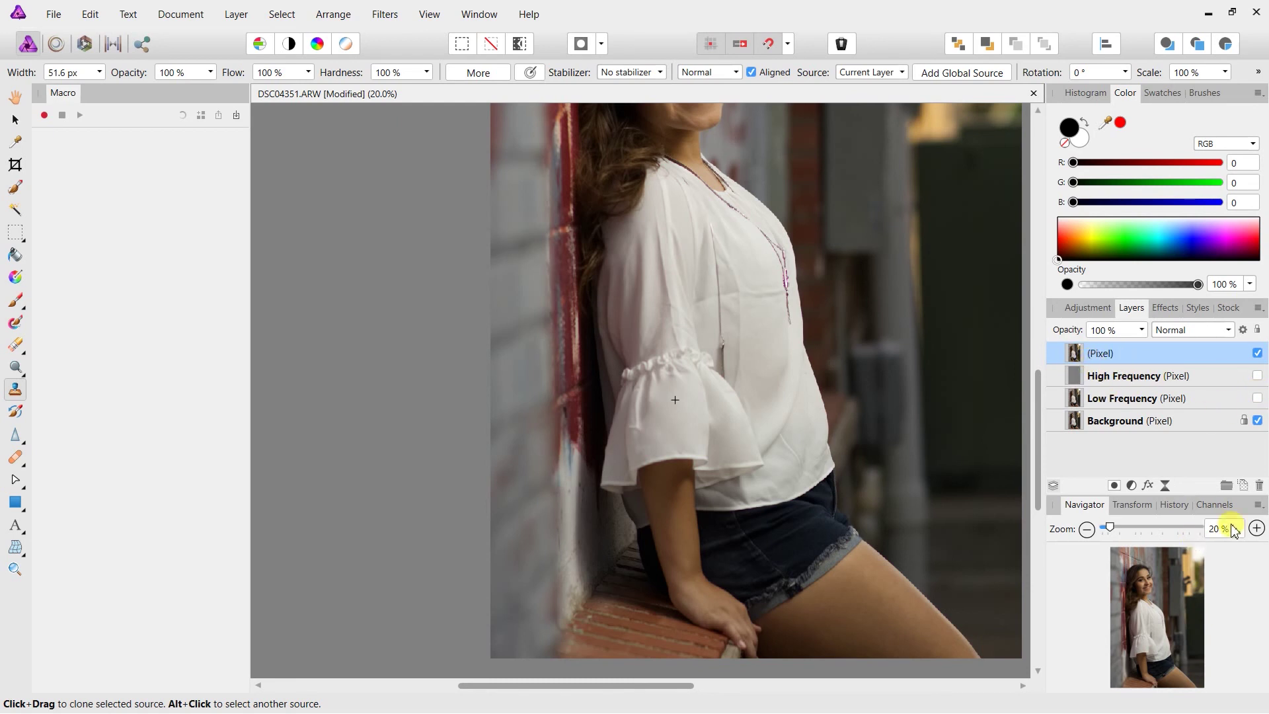
click(1256, 529)
click(1255, 529)
click(1148, 633)
drag(1148, 633, 1148, 651)
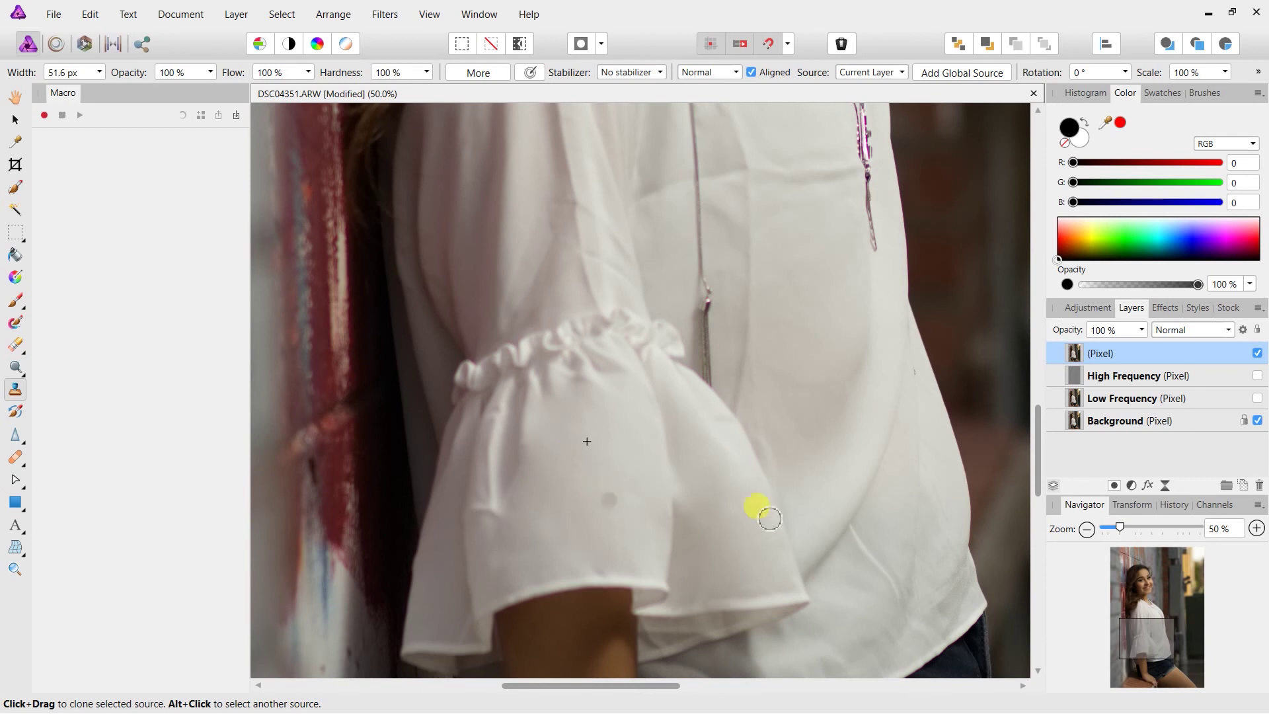
click(1258, 354)
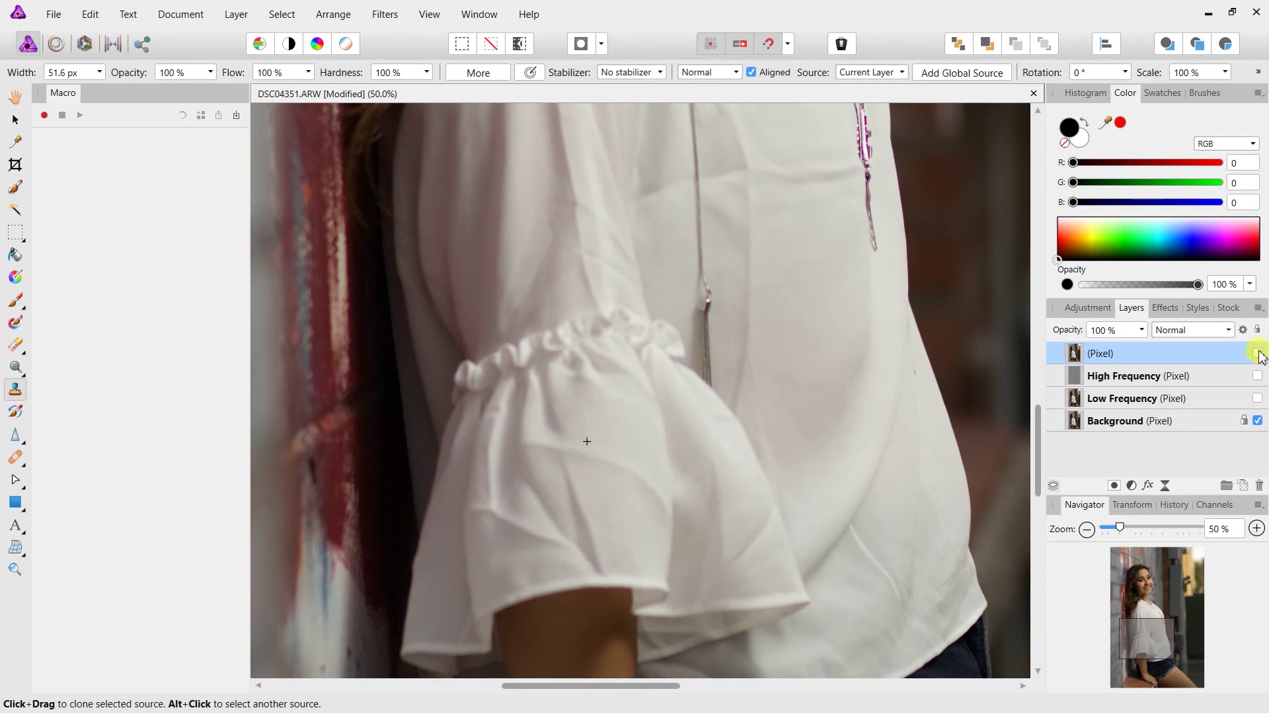
click(1258, 353)
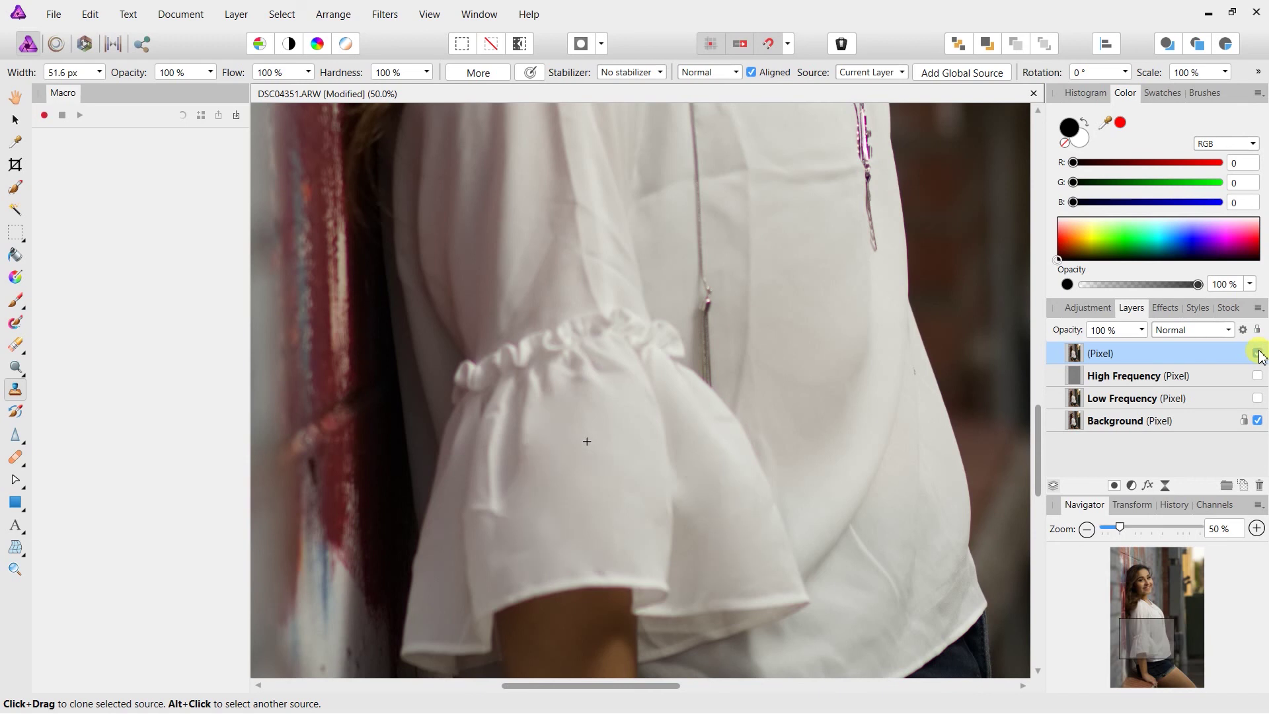
click(1258, 354)
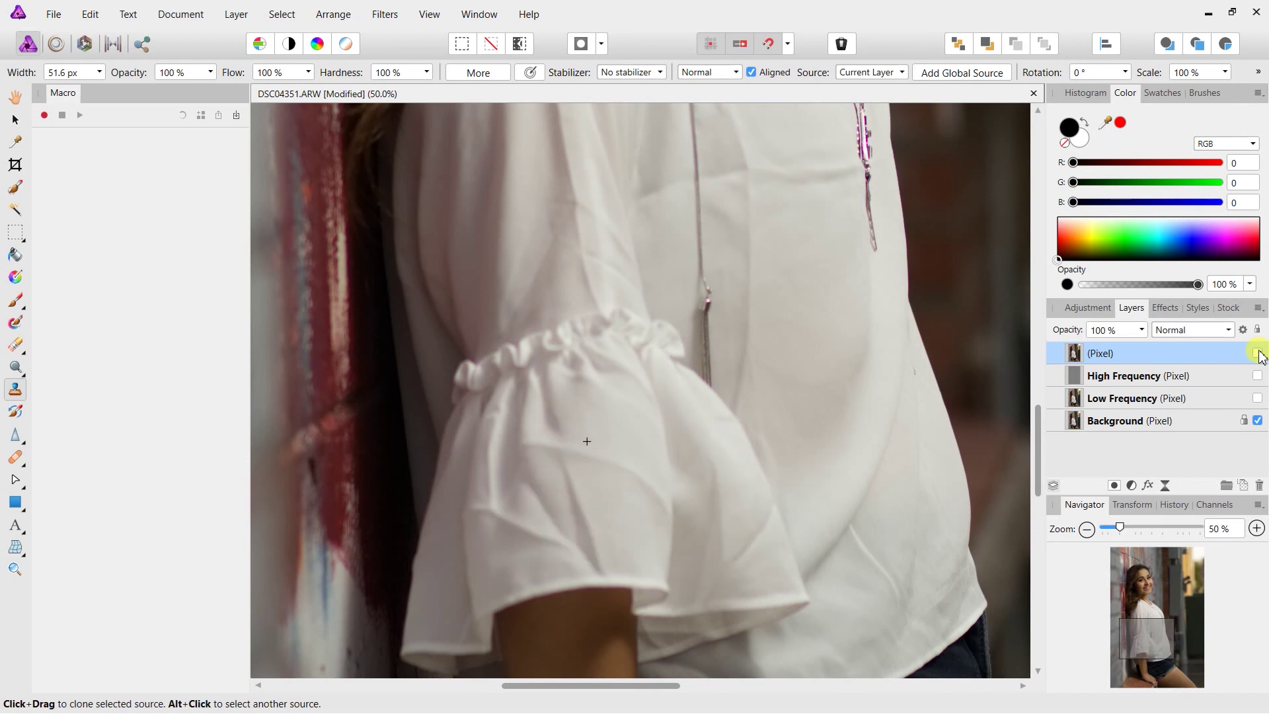
click(1258, 353)
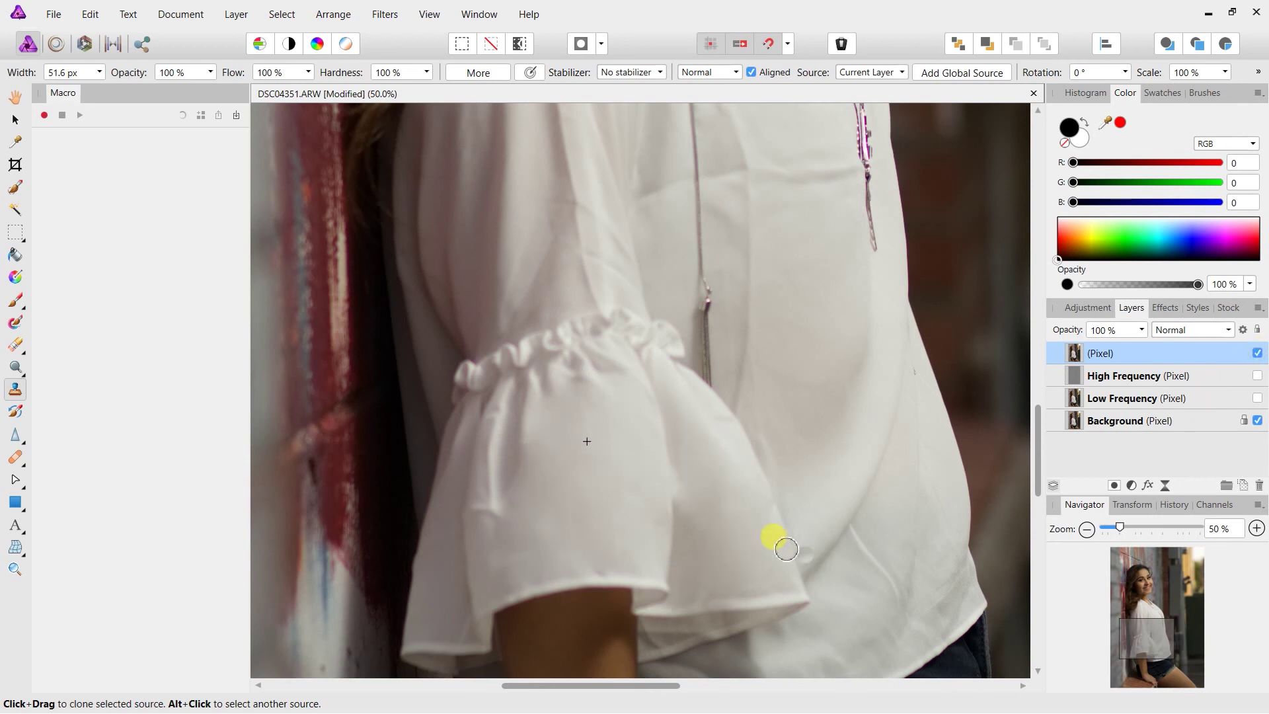
key(h)
- Zoom to fit the whole portrait with Ctrl+0
key(ctrl+0)
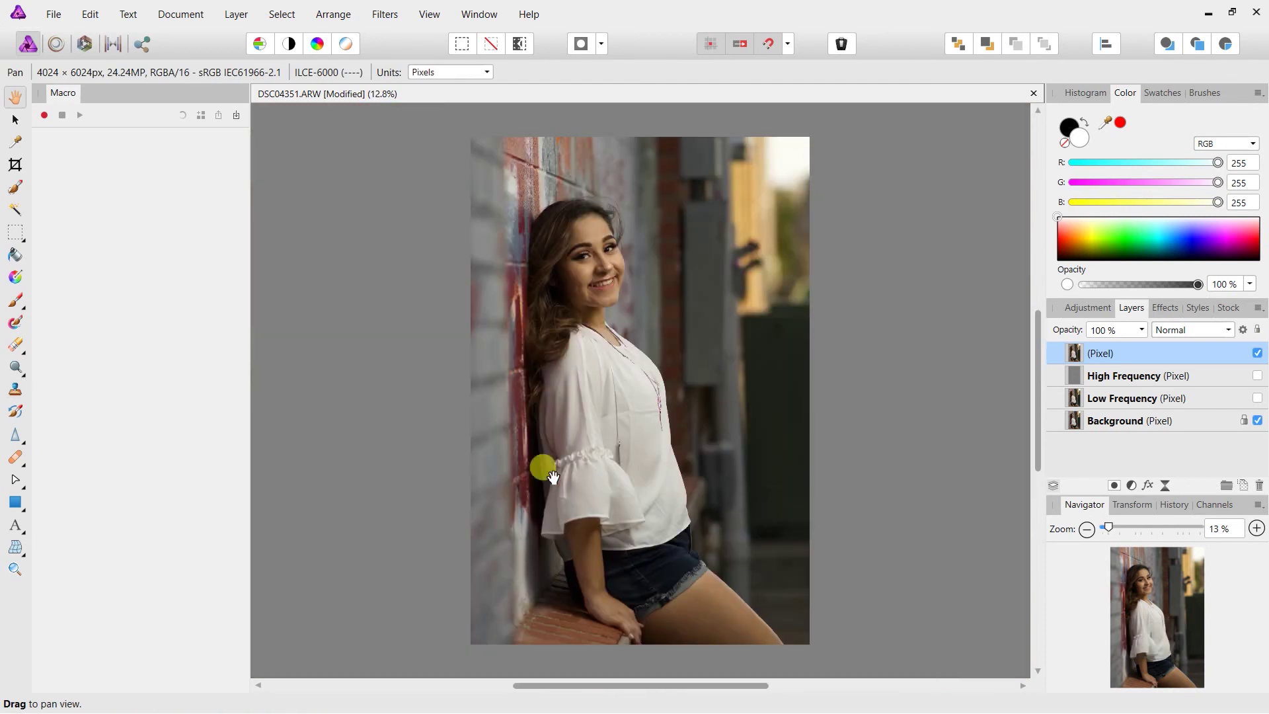